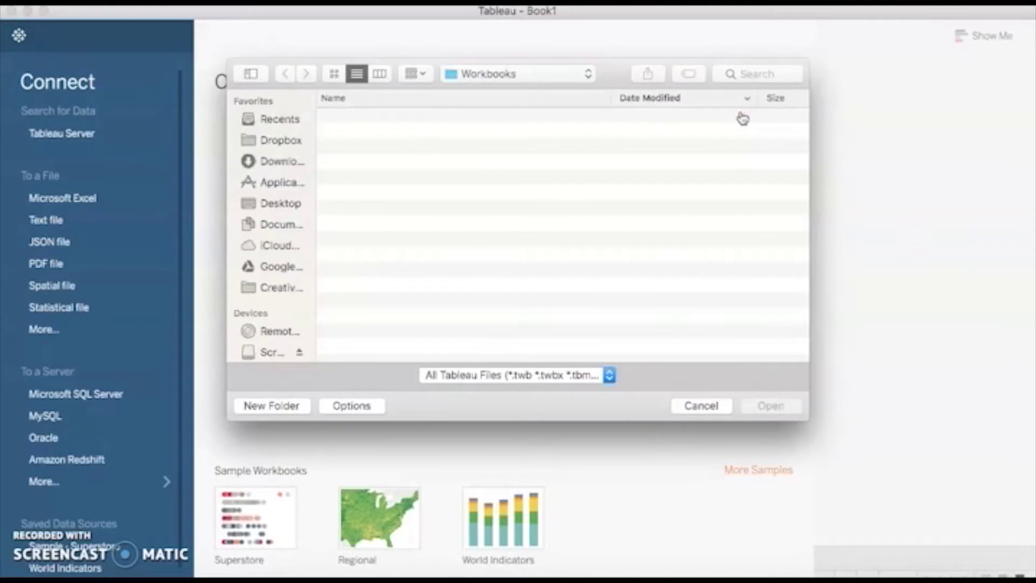
Open the workbook Analytics_mindset_case_studies_PSU_Hotel.twbx from the Desktop's PSU folder and collapse the Show Me pane.
left_click(297, 208)
left_click(325, 132)
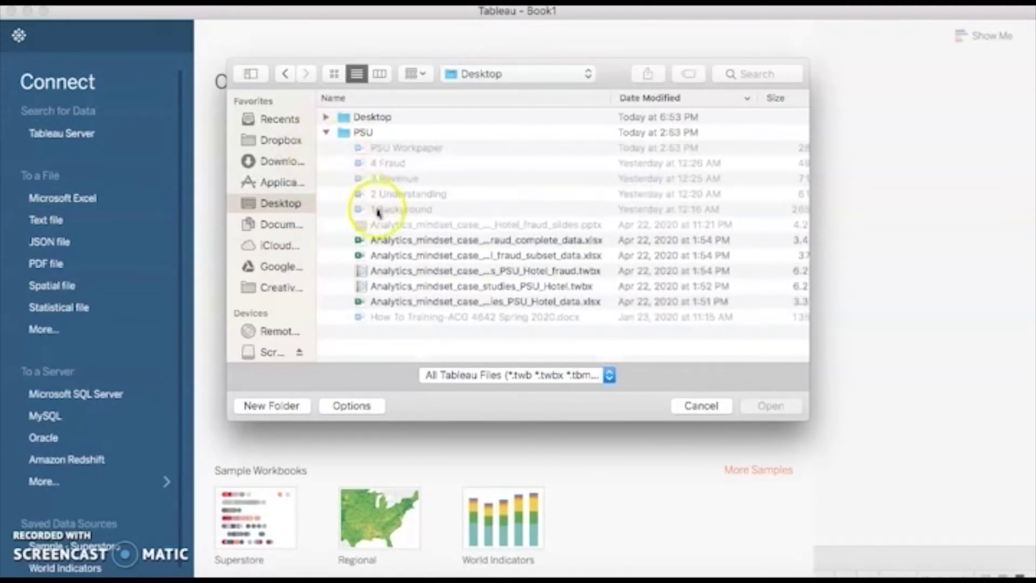
left_click(418, 288)
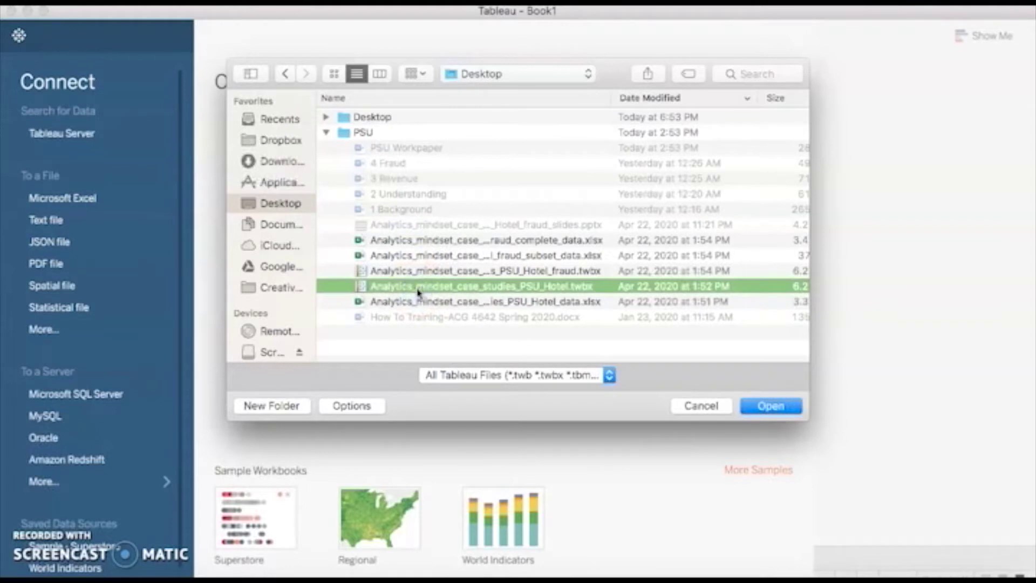
left_click(771, 405)
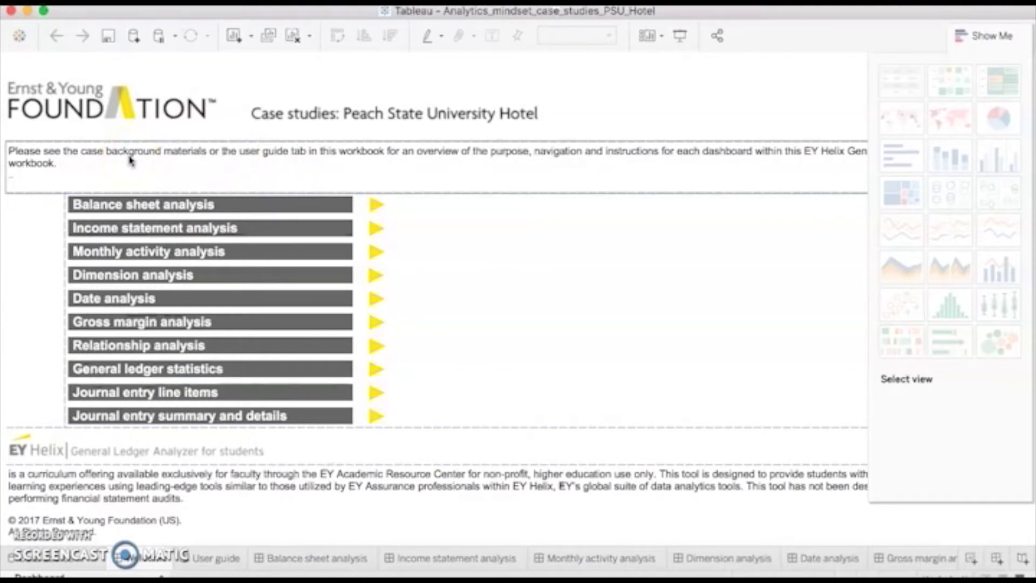
left_click(965, 39)
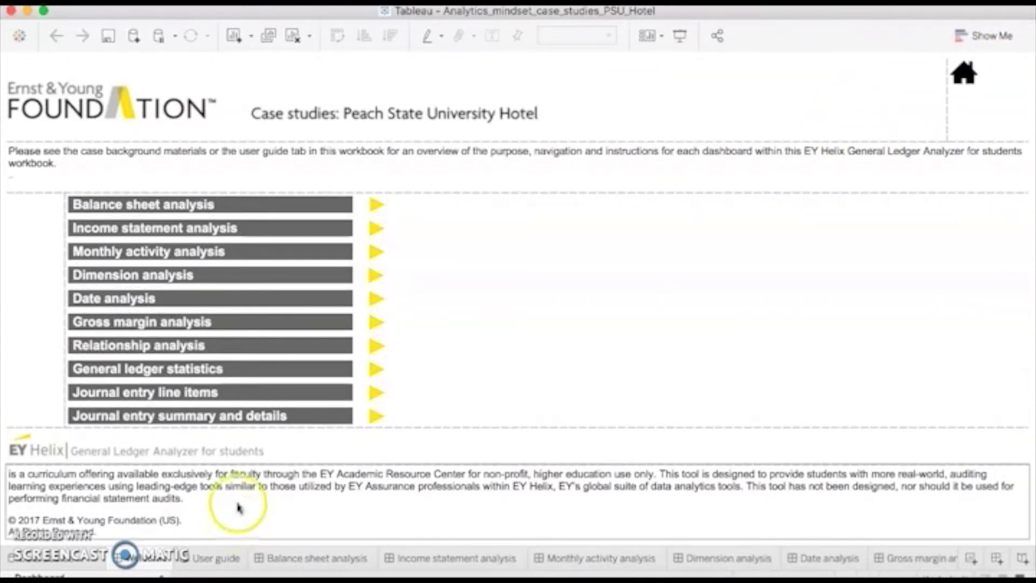
Open the User guide and page through its story points up to Journal entry summary and details.
left_click(207, 228)
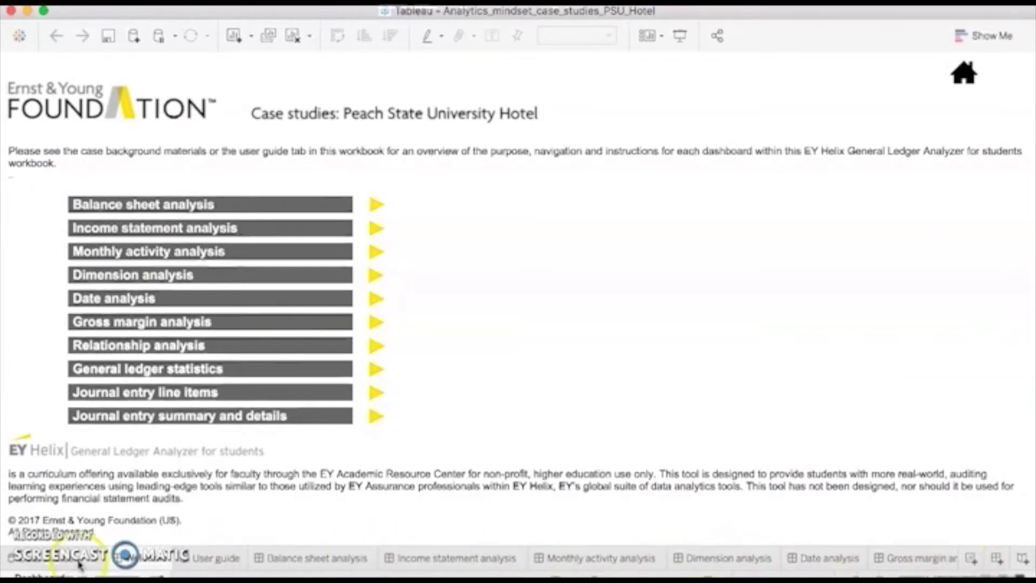
left_click(202, 564)
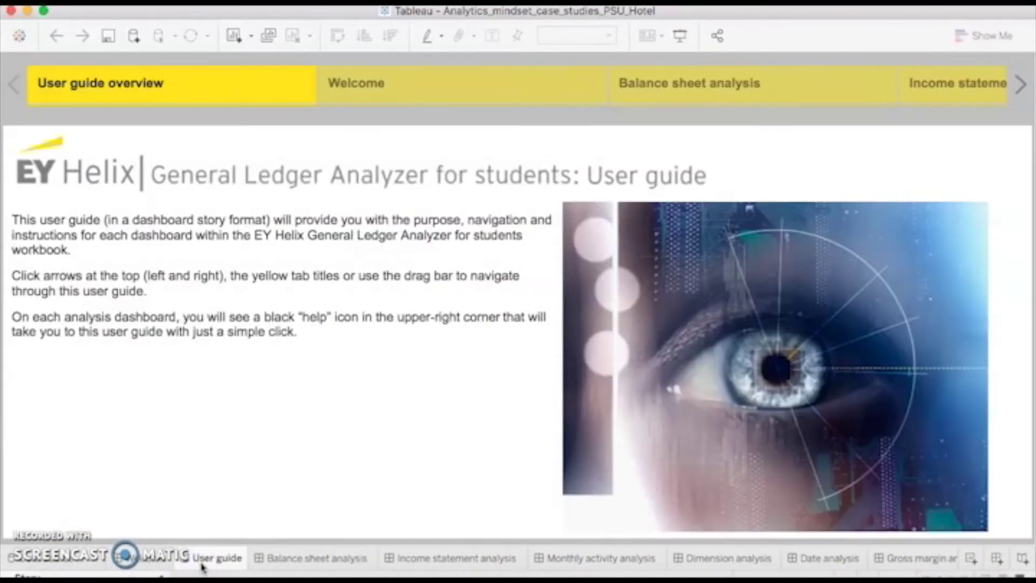
left_click(232, 418)
left_click(1023, 85)
left_click(1023, 85)
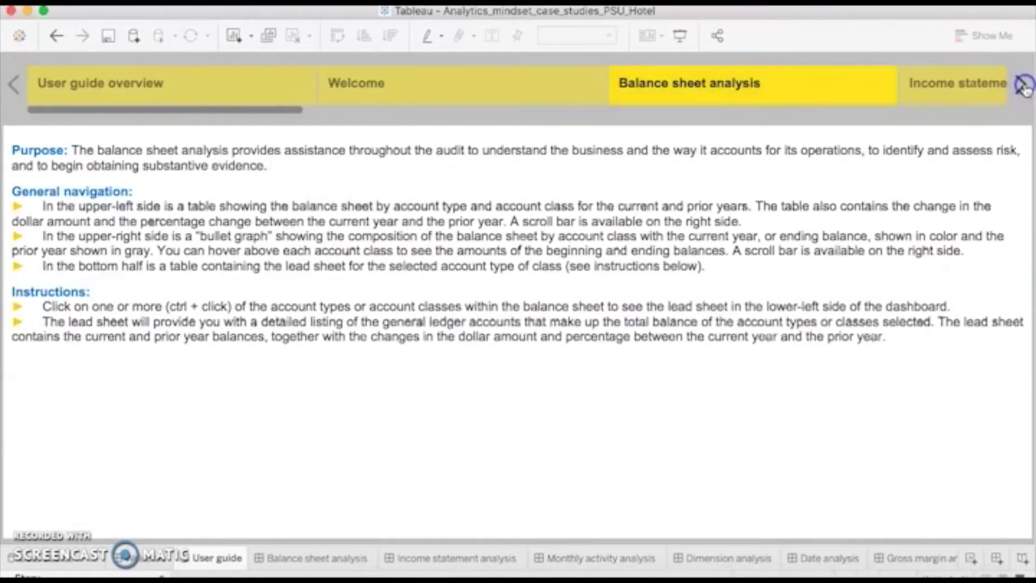
left_click(1023, 85)
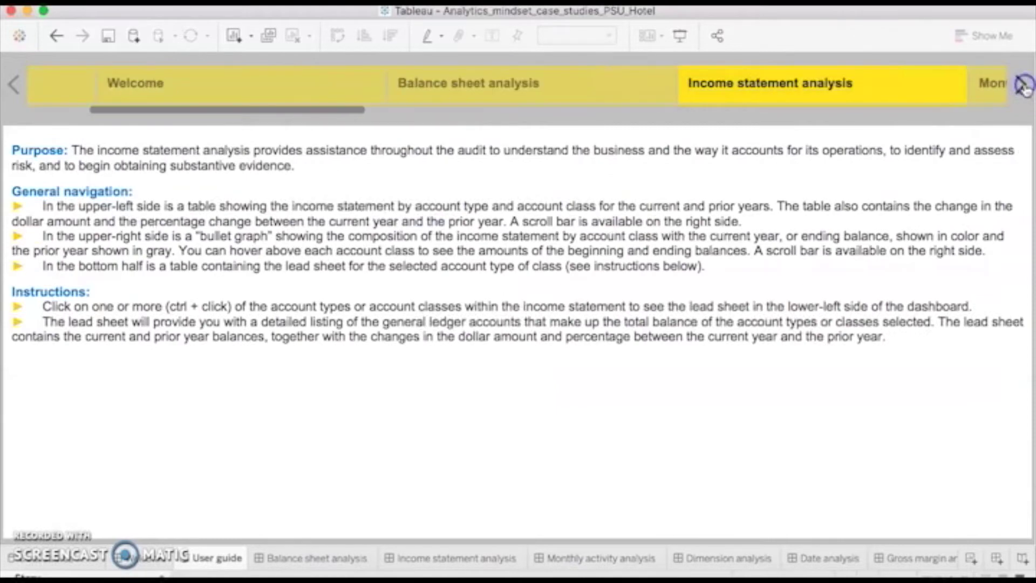
left_click(1024, 85)
left_click(1024, 85)
left_click(1023, 85)
left_click(1024, 85)
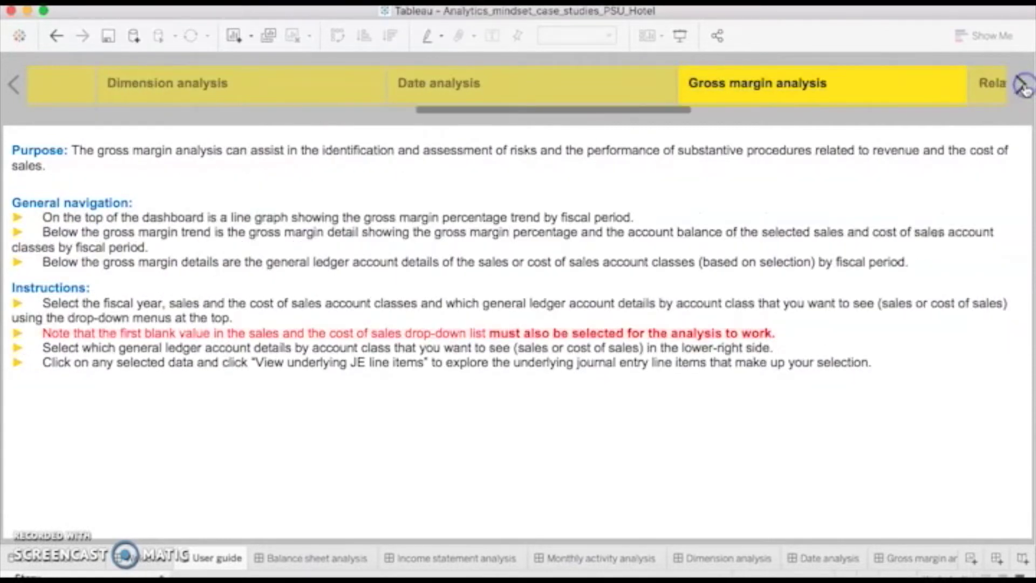
left_click(1023, 86)
left_click(1023, 85)
left_click(1023, 85)
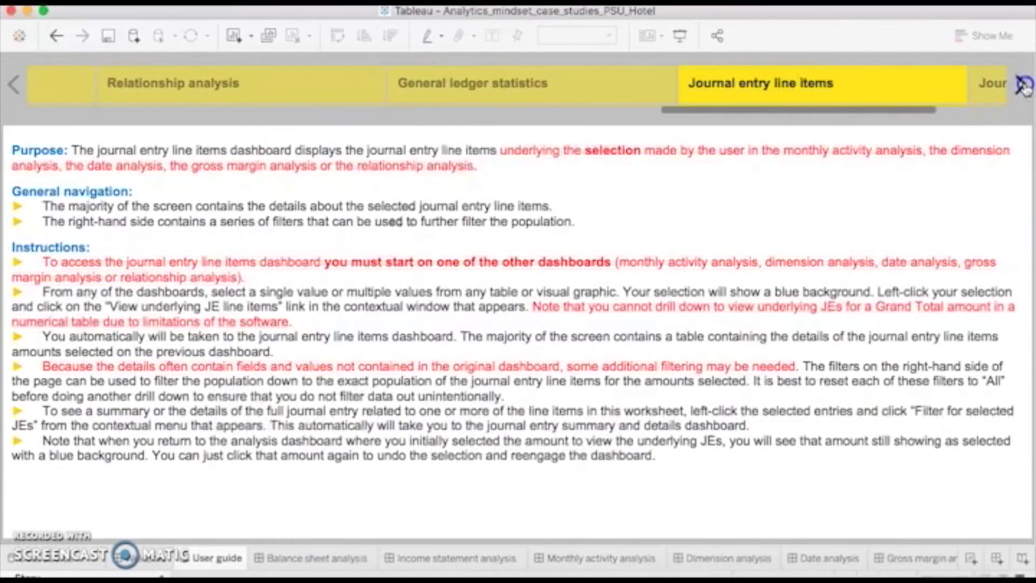
left_click(1024, 86)
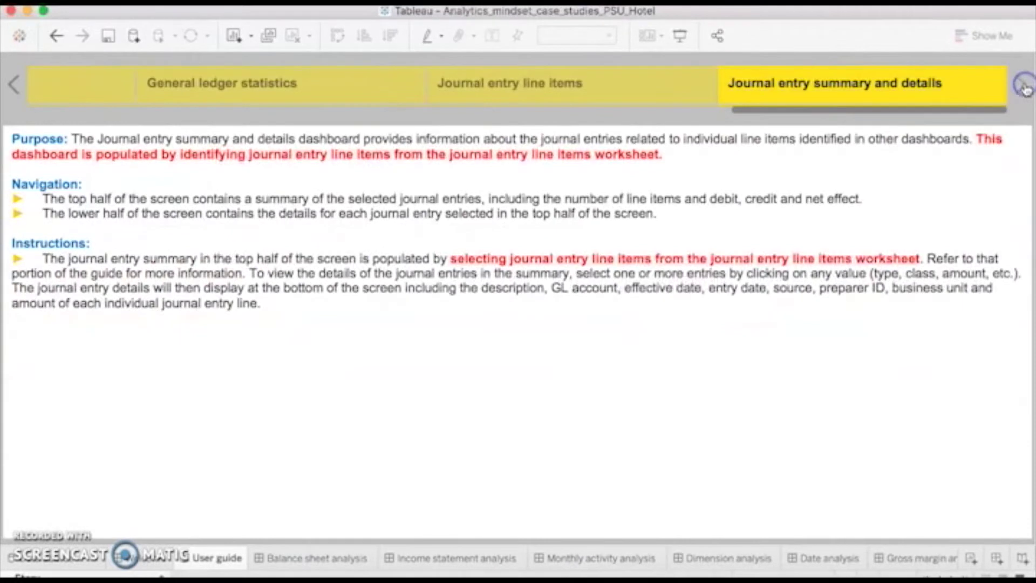
Open the Balance sheet analysis dashboard and select the Assets account type to display its lead sheet.
left_click(334, 558)
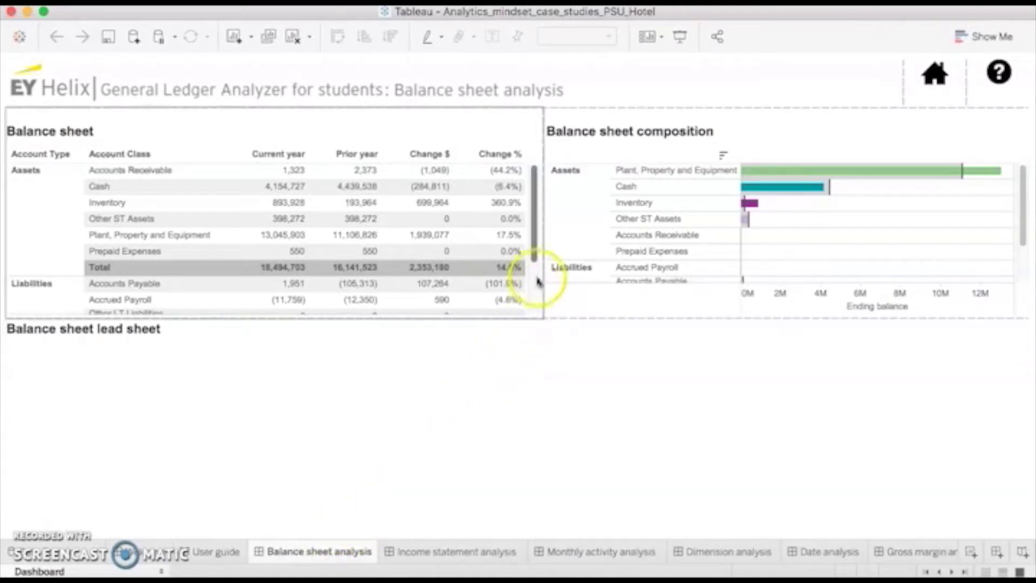
mouse_move(536, 259)
left_mouse_down()
mouse_move(535, 312)
mouse_move(538, 243)
mouse_move(534, 263)
left_mouse_up()
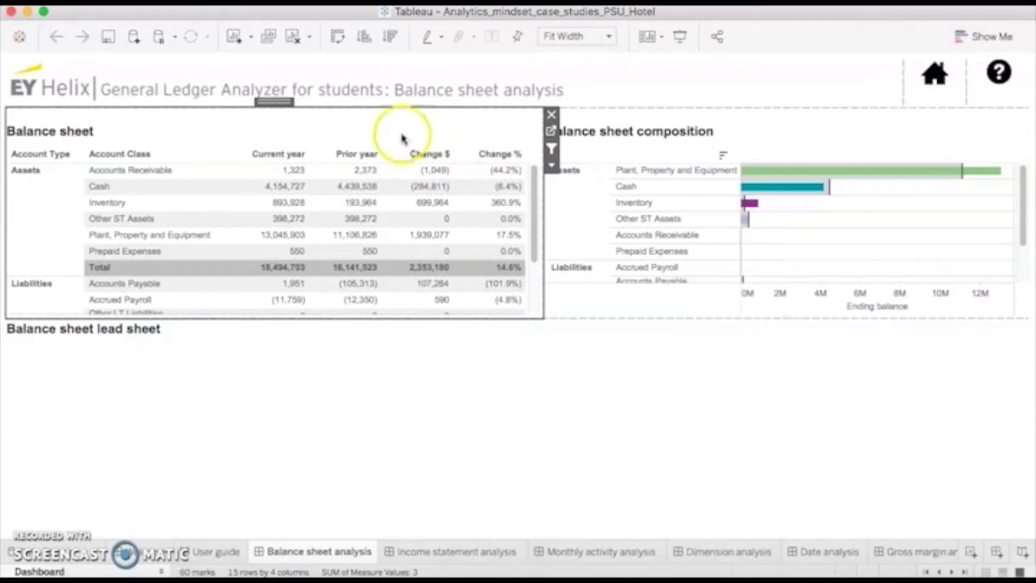
right_click(72, 222)
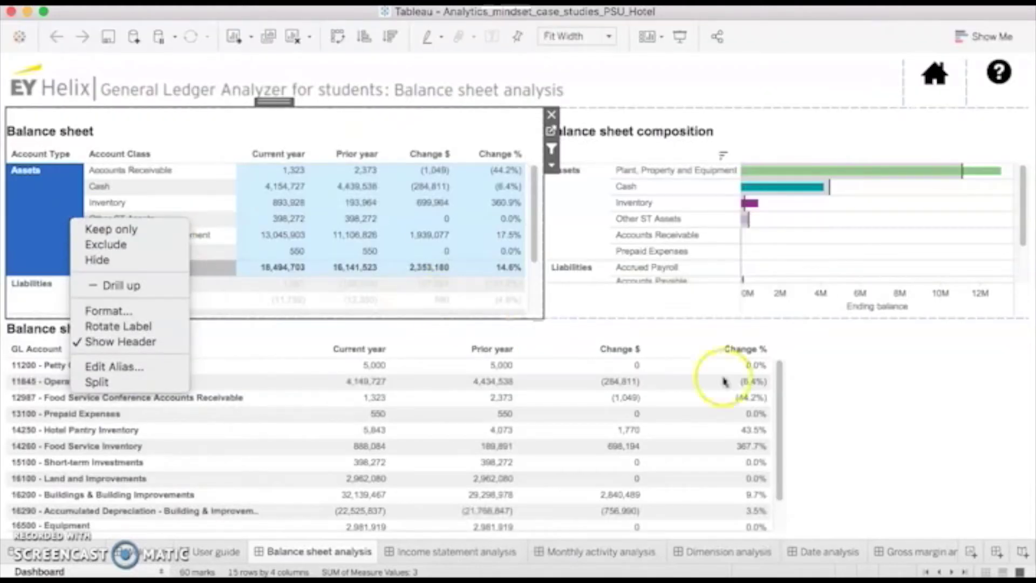
left_click(876, 435)
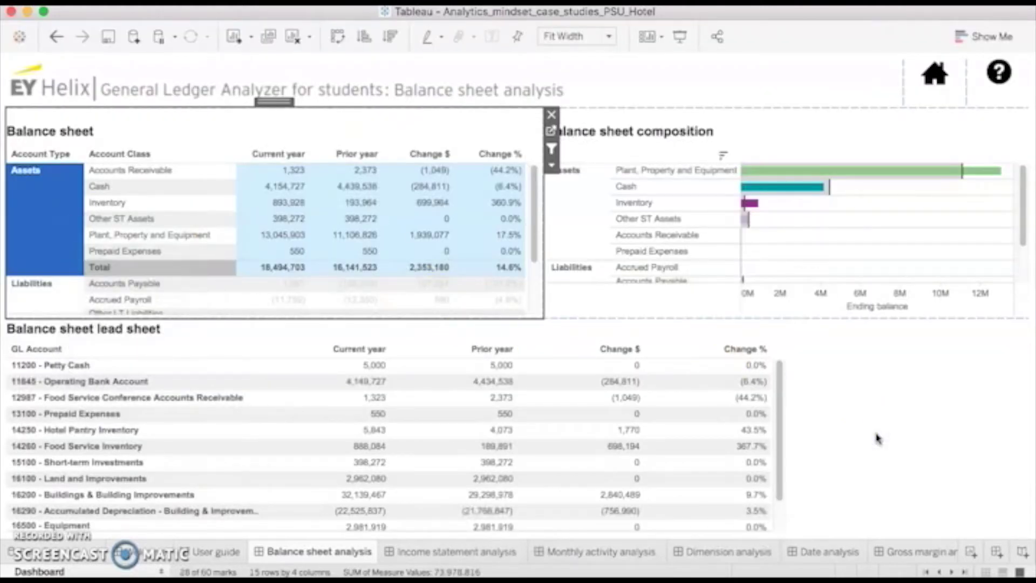
scroll(876, 438, "down", 3)
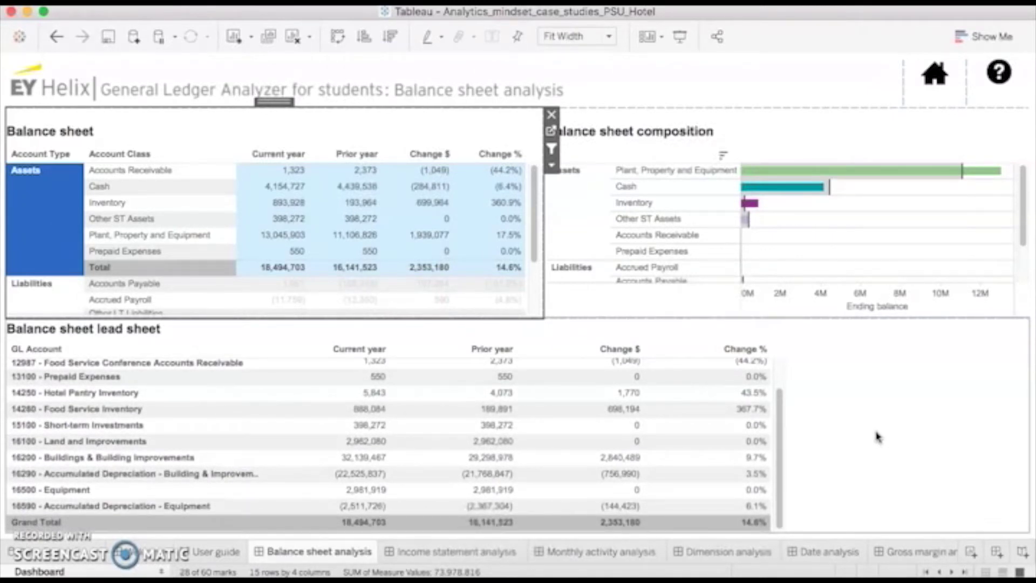
Examine the dollar and percentage changes in the Grand Total row of the Assets lead sheet.
mouse_move(654, 524)
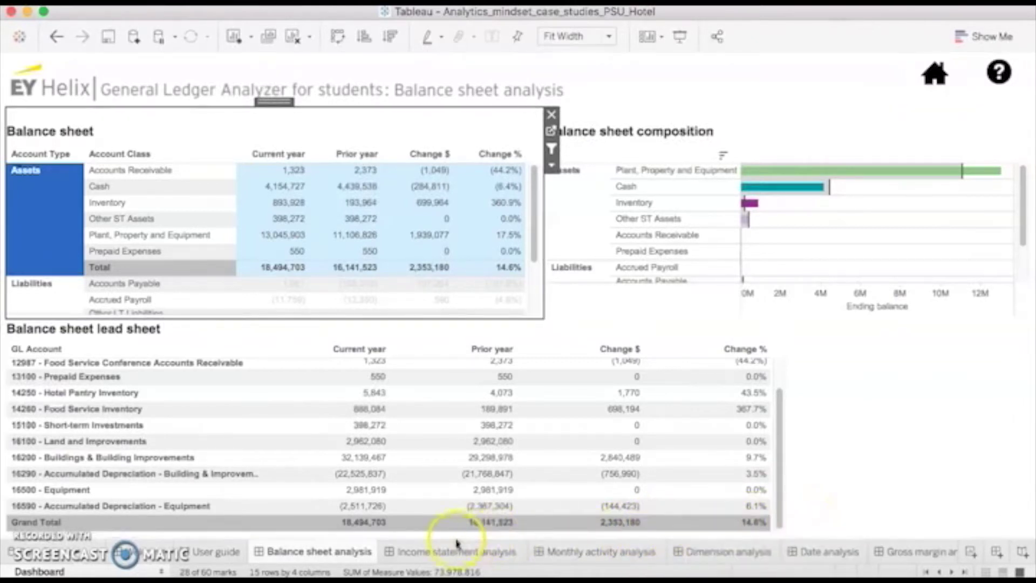
mouse_move(381, 533)
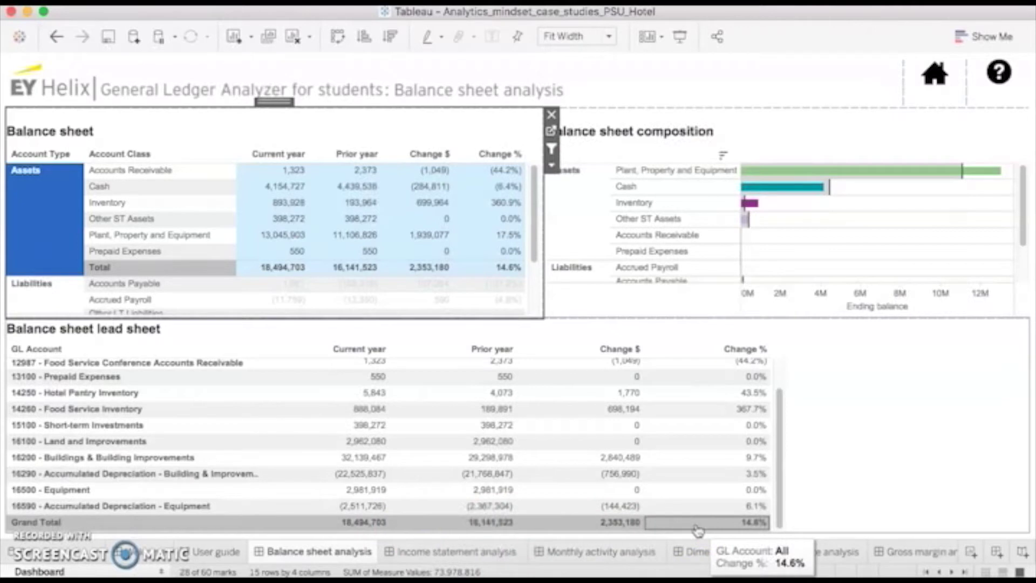
left_click_drag(720, 532, 815, 515)
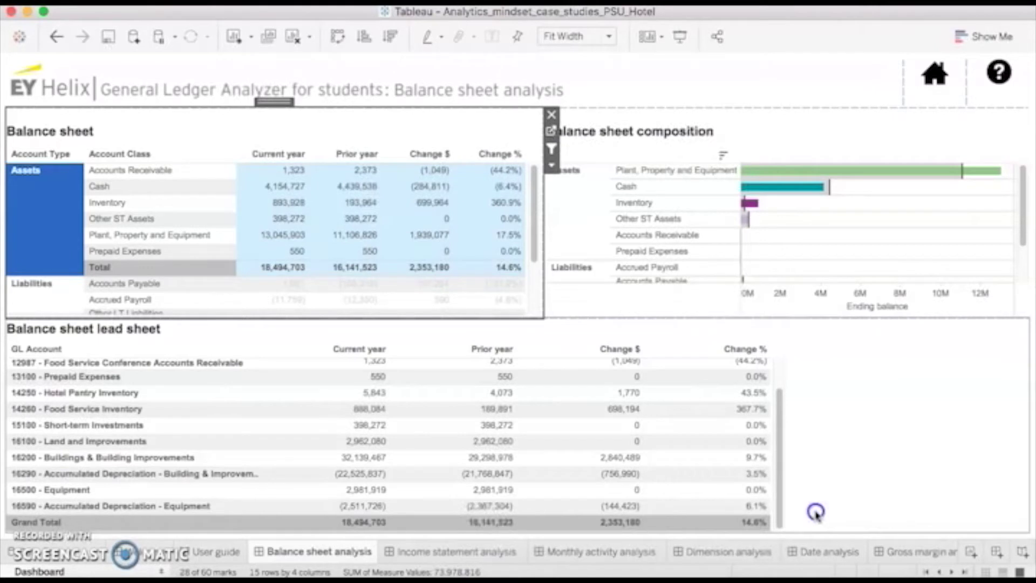
left_click(815, 512)
left_click(841, 482)
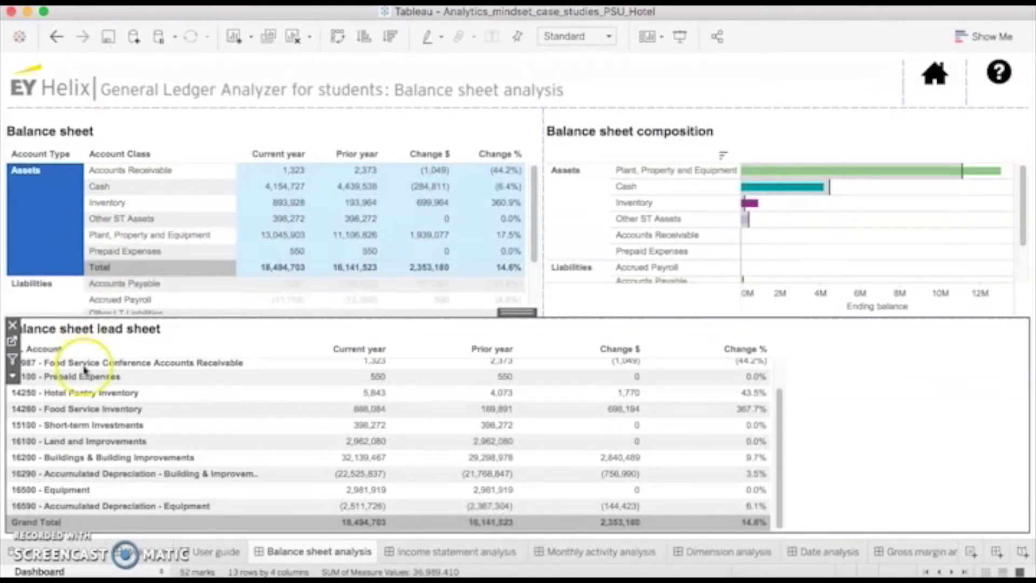
Highlight 14260 - Food Service Inventory in the lead sheet, compare its percentage change with the Grand Total, and clear the highlight.
scroll(85, 372, "up", 2)
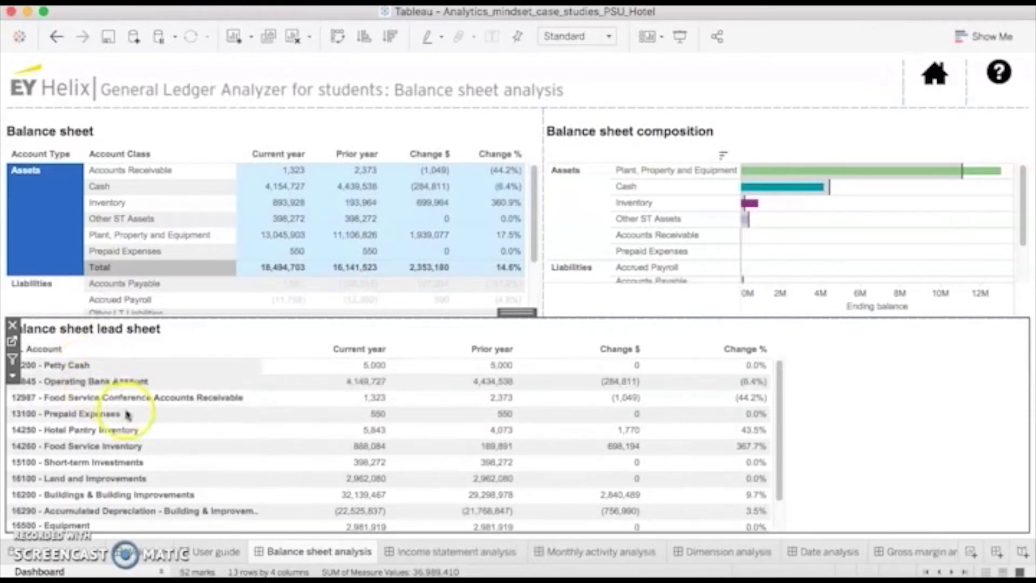
left_click(84, 447)
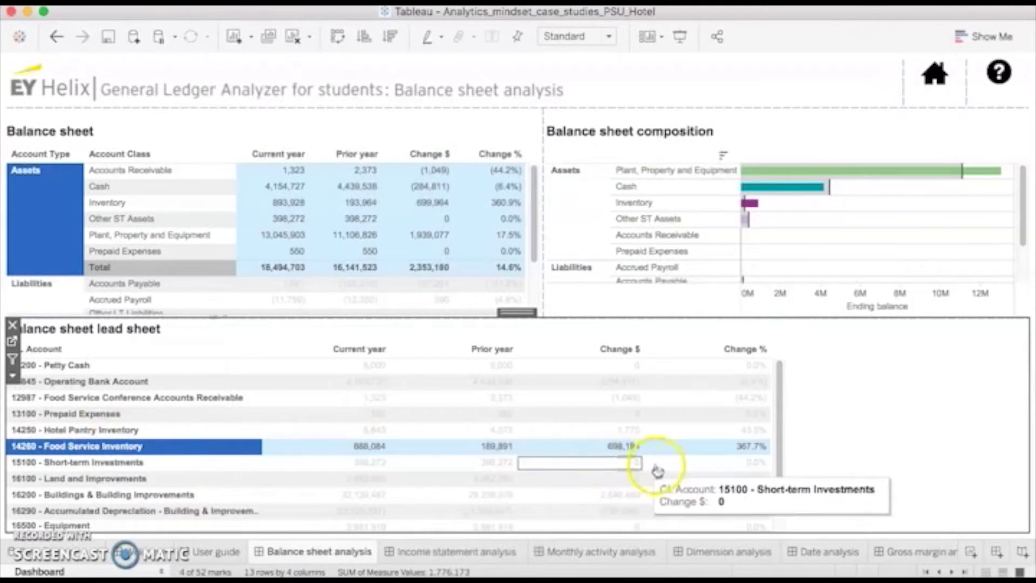
left_click(748, 460)
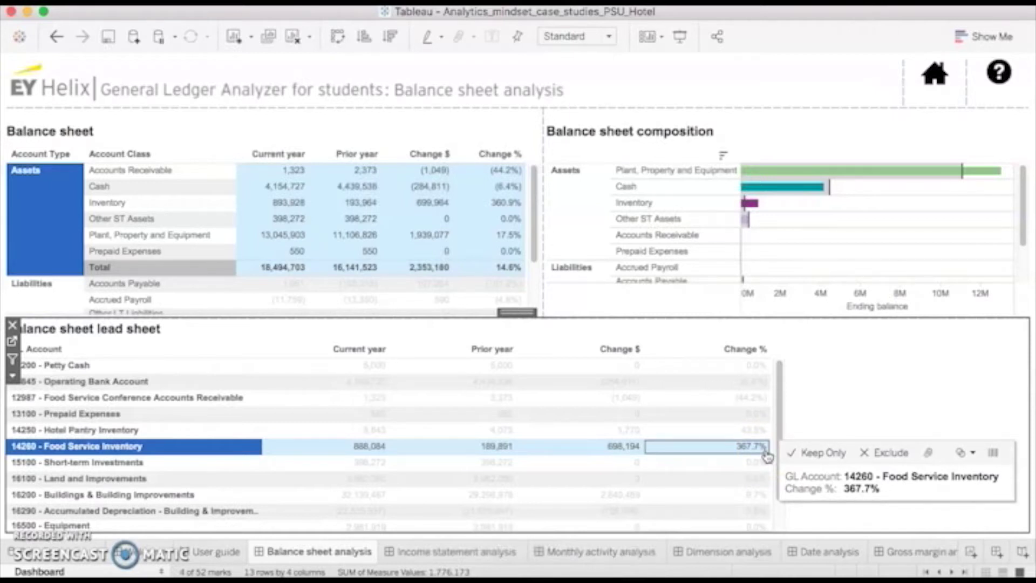
scroll(766, 456, "down", 2)
left_click(812, 467)
mouse_move(765, 531)
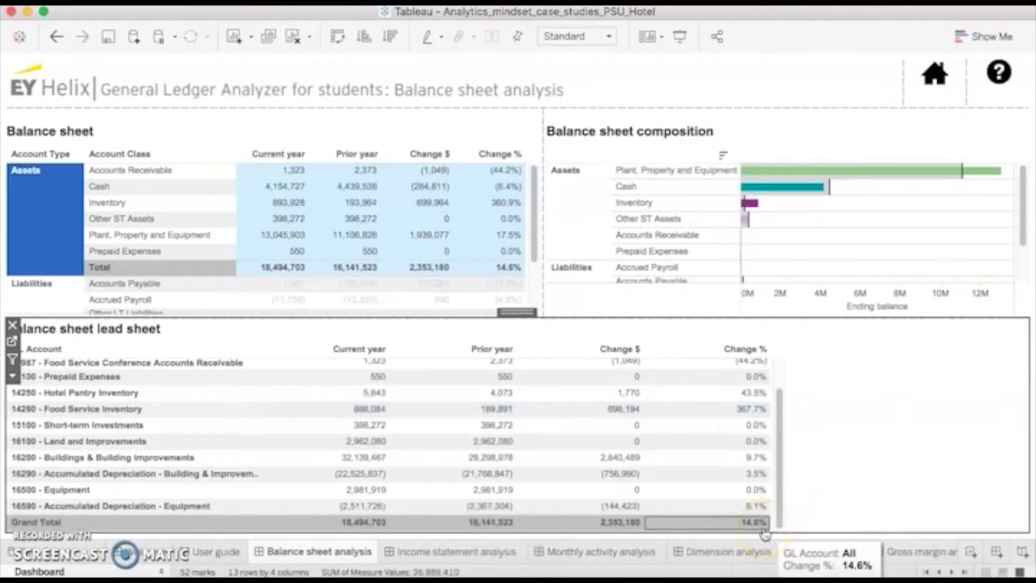
Select the Liabilities account type in the balance sheet to review its lead sheet accounts.
scroll(270, 261, "down", 3)
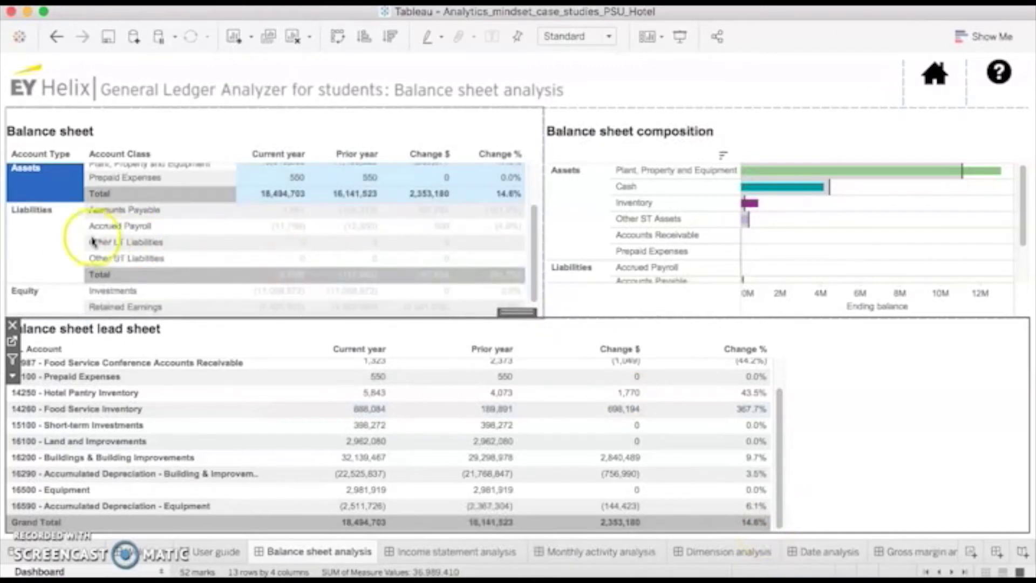
right_click(69, 238)
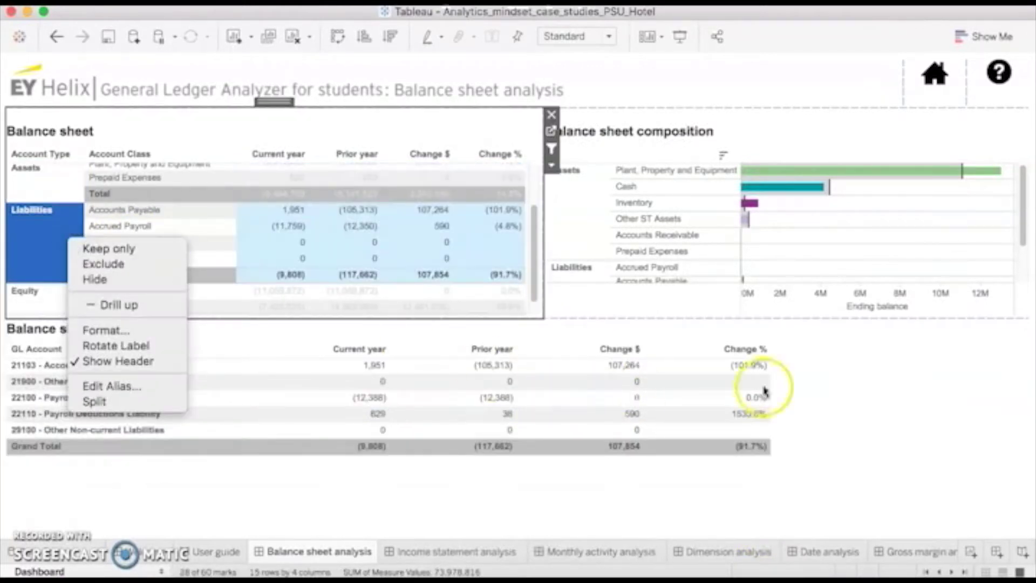
left_click(856, 394)
left_click(493, 489)
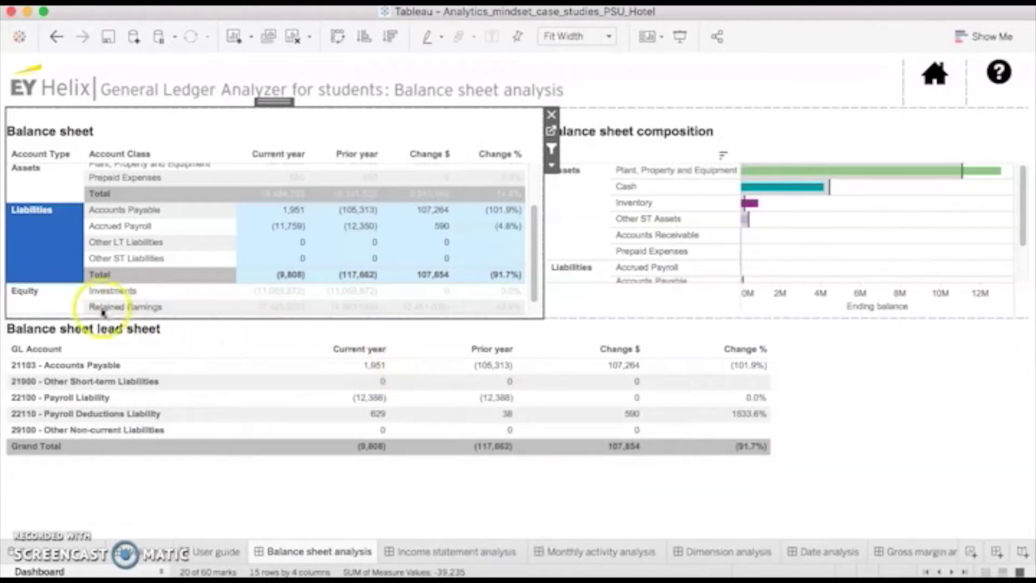
Return the lead sheet to Assets, highlight 16200 - Buildings & Building Improvements to inspect its changes, and clear the highlight.
scroll(96, 262, "up", 3)
left_click(59, 245)
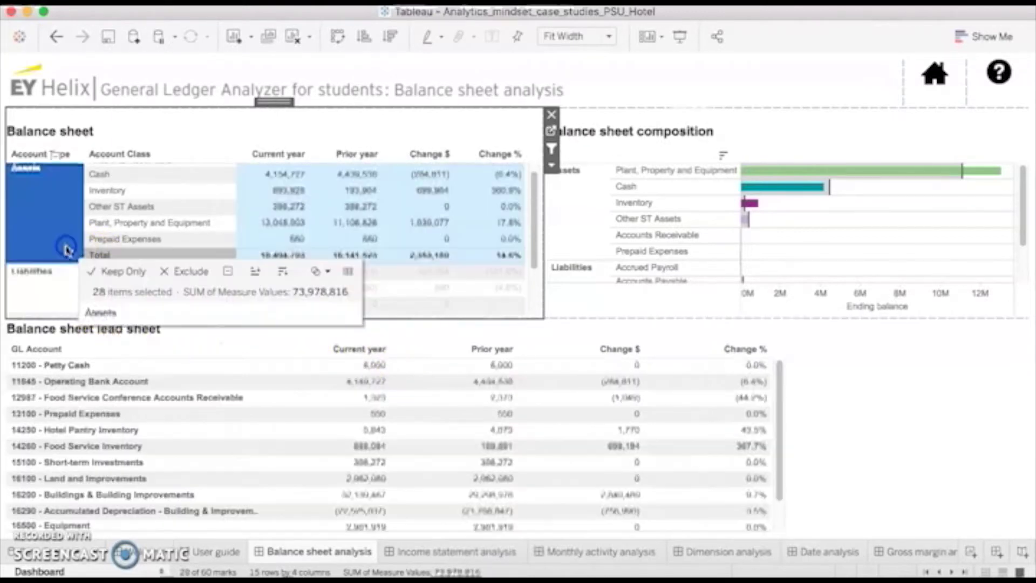
scroll(135, 459, "down", 2)
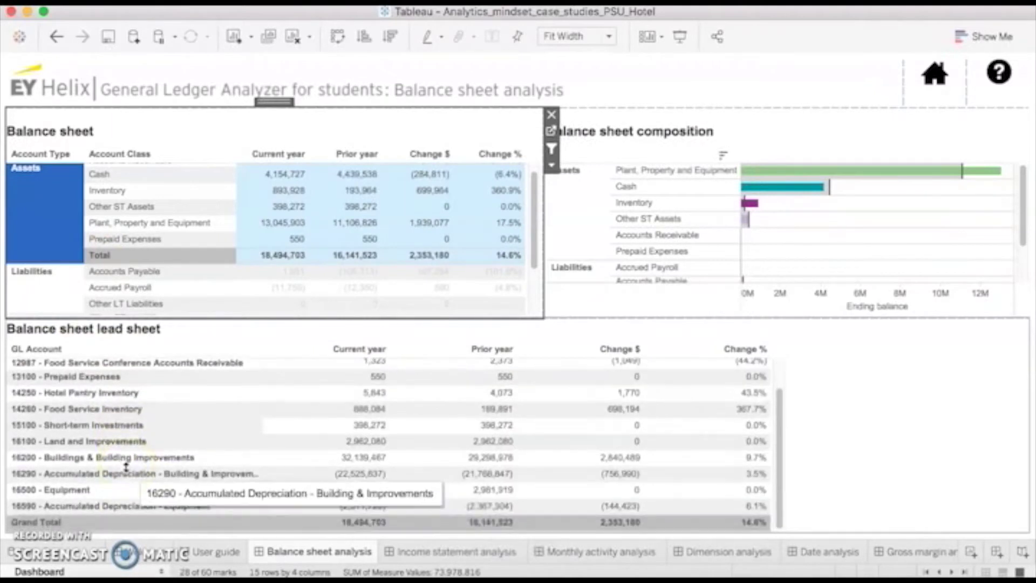
mouse_move(277, 463)
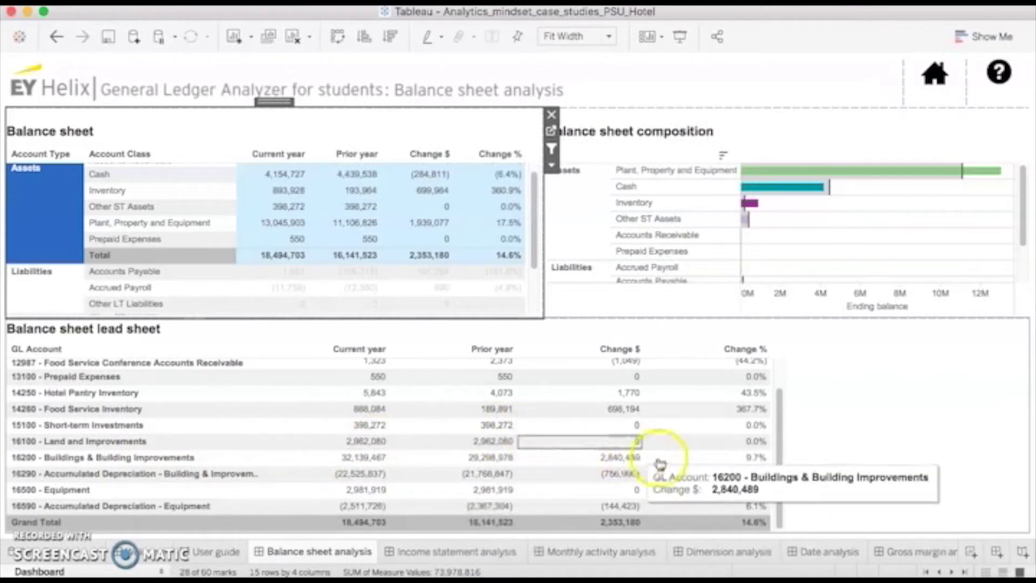
mouse_move(693, 463)
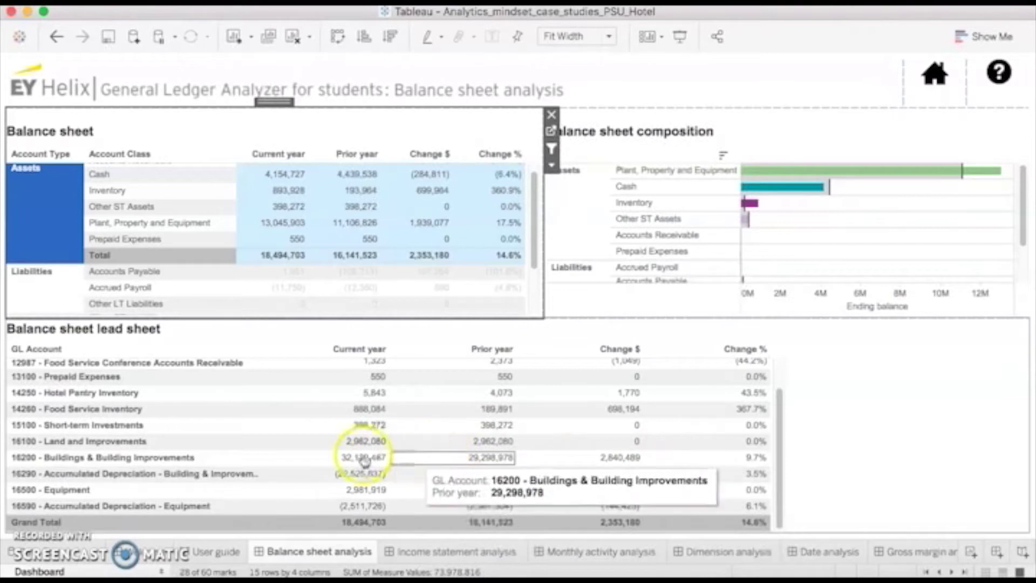
left_click(252, 459)
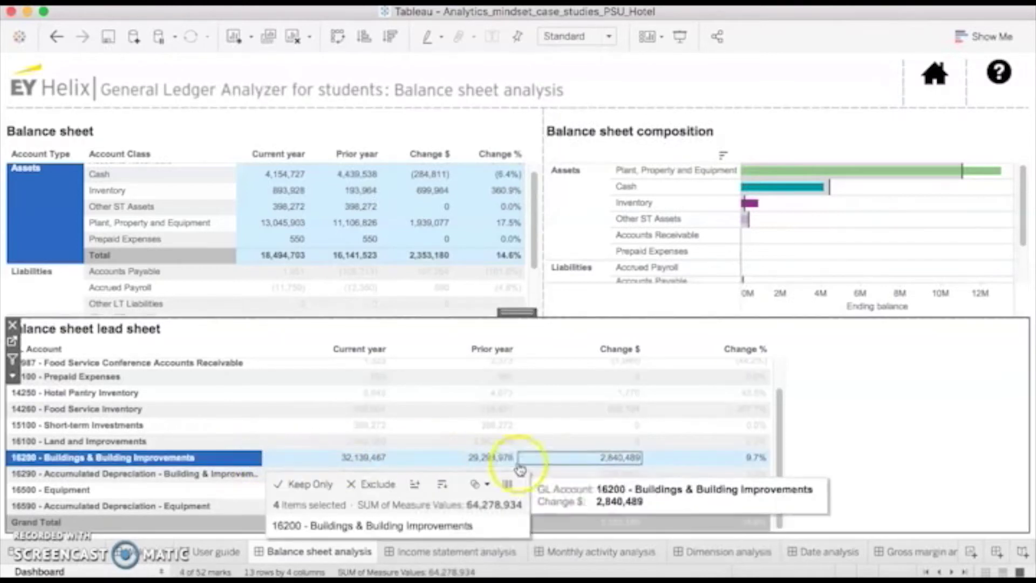
left_click(865, 467)
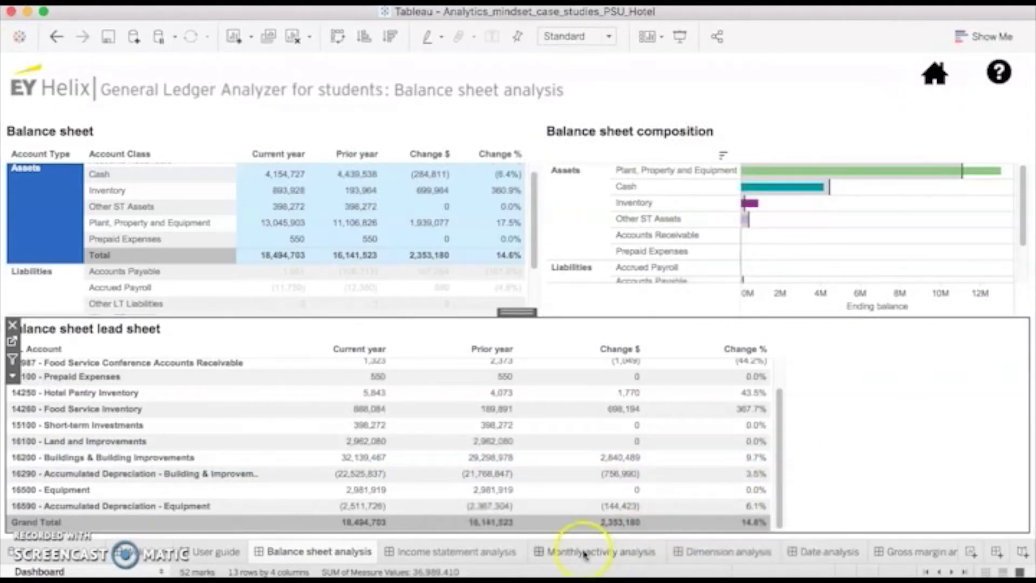
Open the Income statement analysis dashboard and review the Expenses account classes in the income statement.
left_click(509, 553)
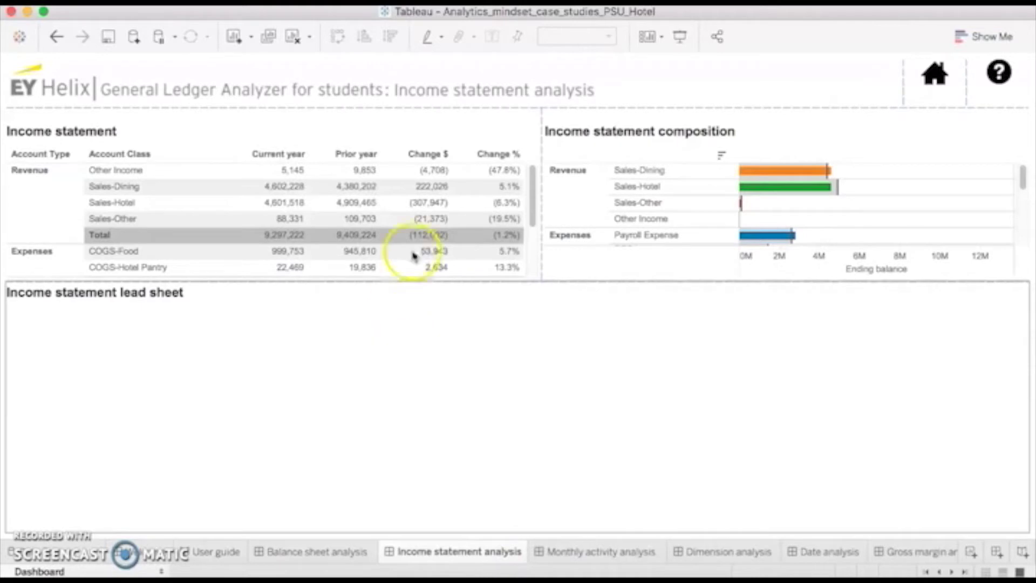
scroll(424, 247, "down", 5)
scroll(424, 247, "down", 3)
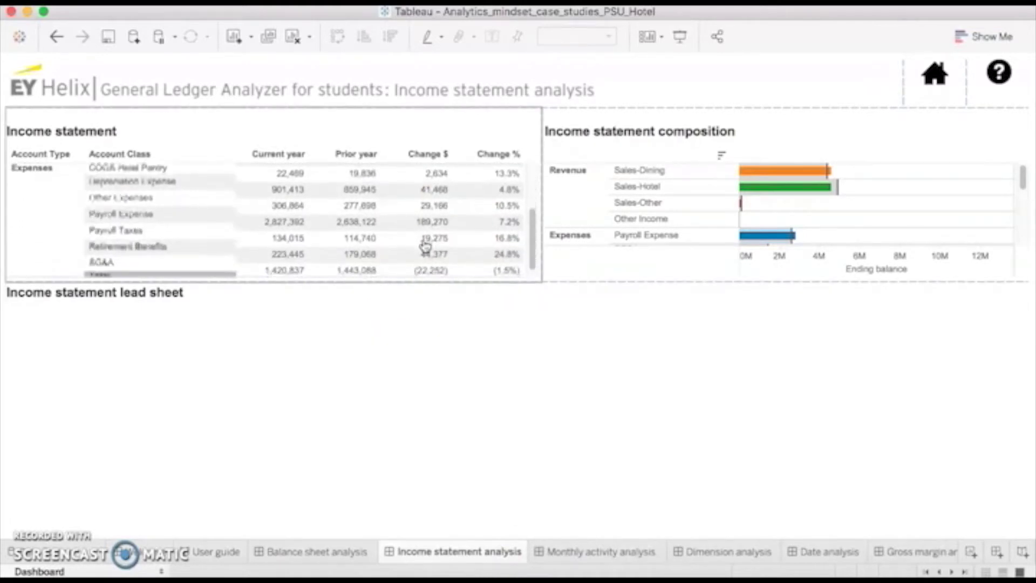
Review the Revenue account classes in the income statement and compare the Revenue total's current year amount and percentage change.
scroll(424, 247, "up", 2)
scroll(424, 246, "up", 3)
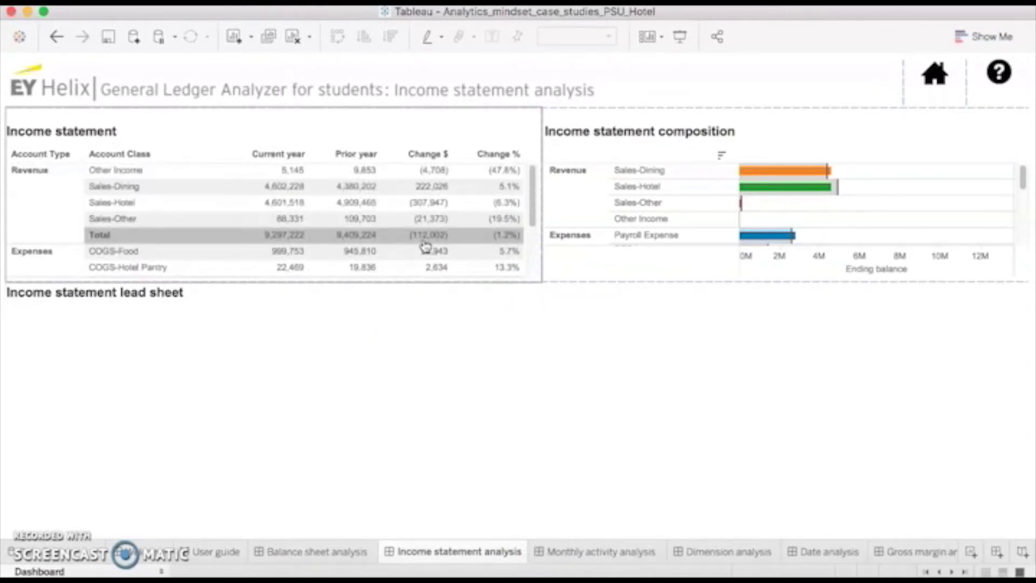
left_click(466, 205)
mouse_move(505, 236)
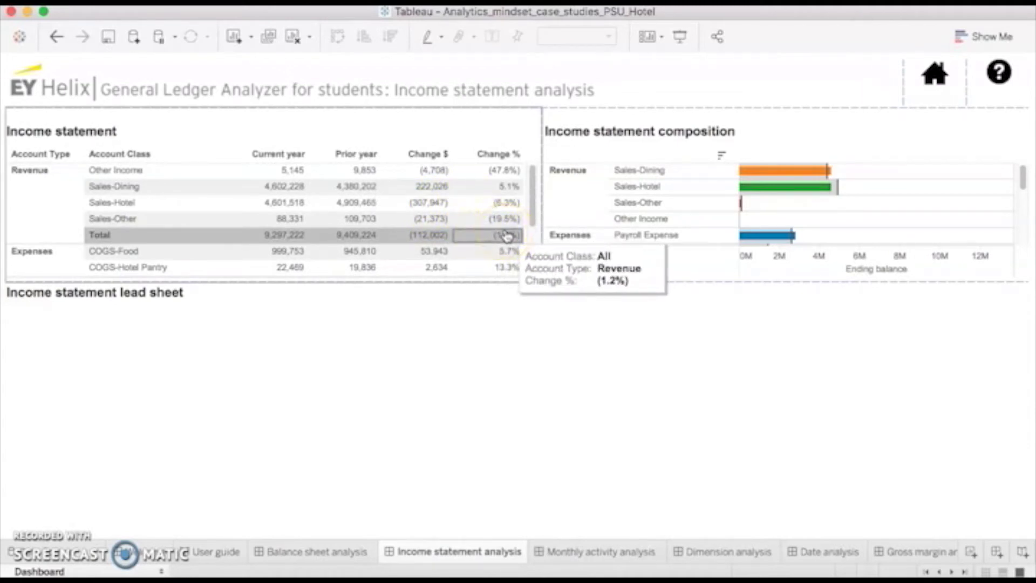
mouse_move(305, 237)
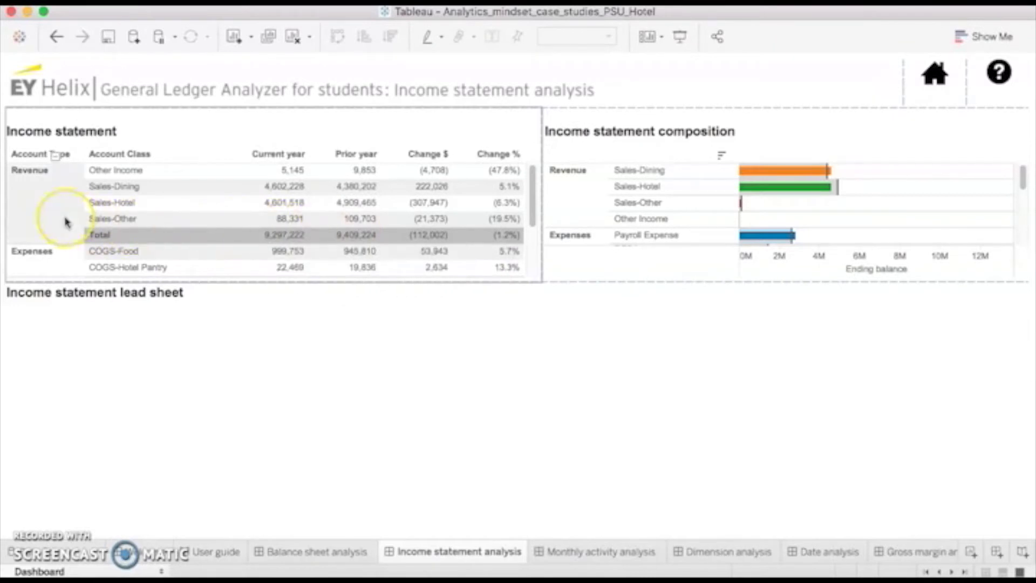
Select the Expenses account type in the income statement and review its GL accounts in the lead sheet.
scroll(63, 242, "down", 3)
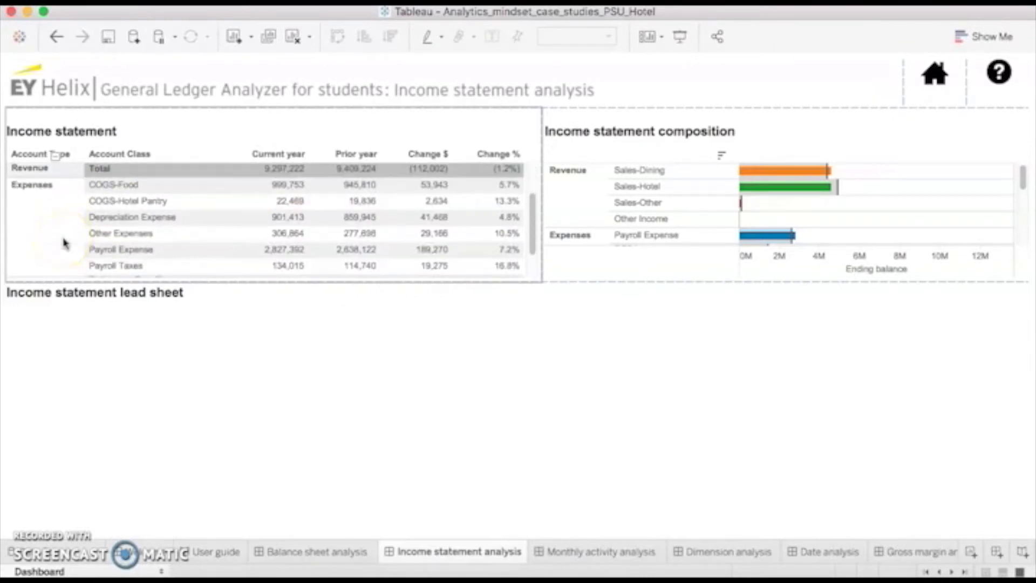
left_click(54, 240)
right_click(56, 241)
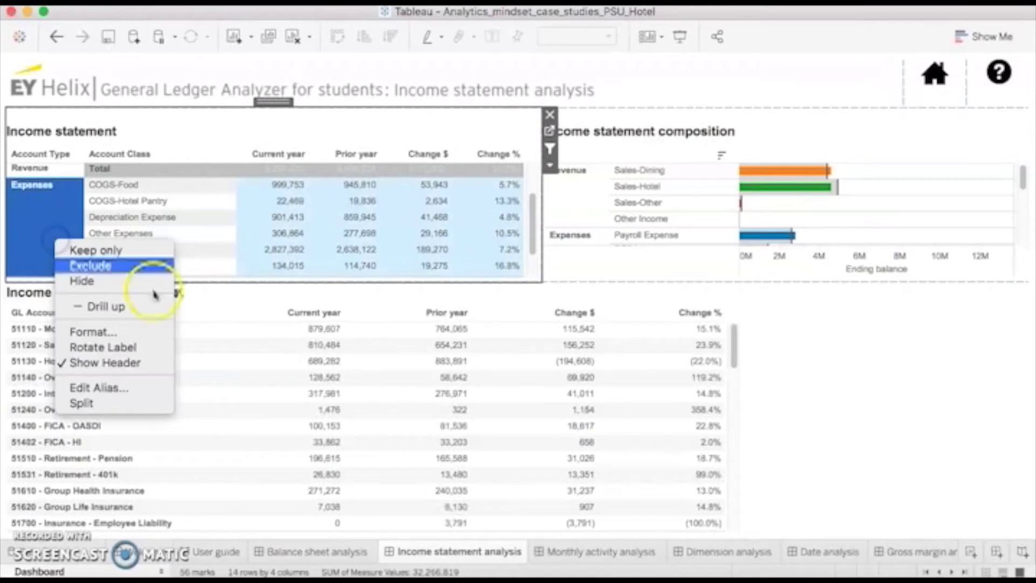
left_click(786, 394)
scroll(521, 429, "down", 5)
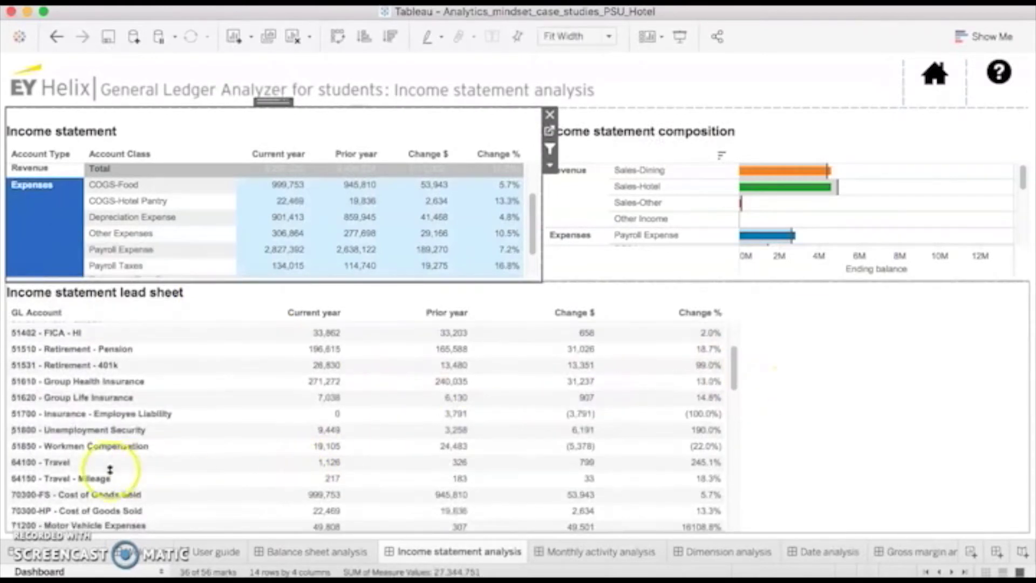
Highlight 64100 - Travel in the income statement lead sheet, inspect its percentage change, and clear the highlight.
left_click(75, 463)
mouse_move(695, 462)
left_click(722, 471)
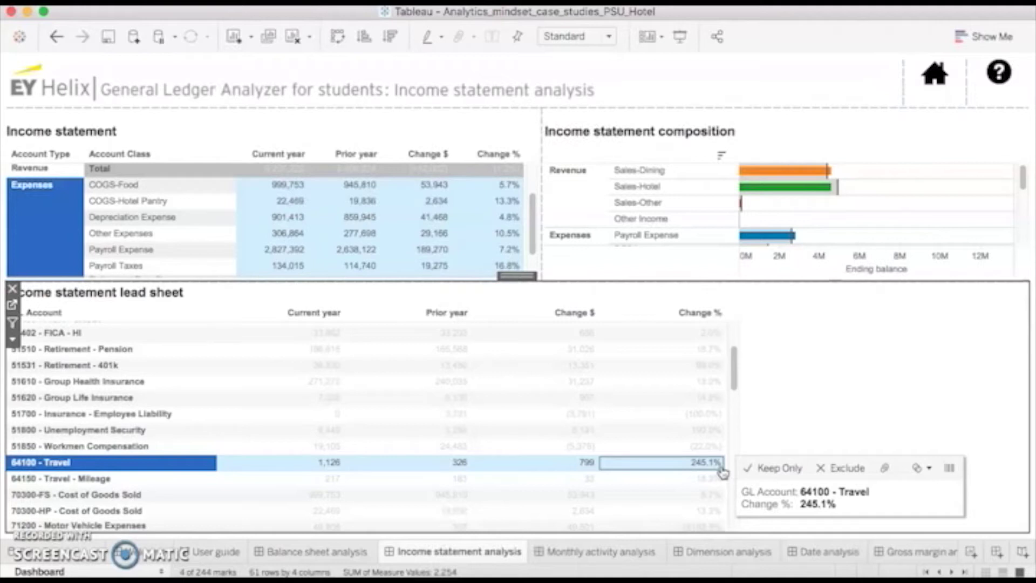
left_click(786, 444)
Open the Monthly activity analysis dashboard and filter the account classes to Revenue - Other Income, Sales-Dining, Sales-Hotel and Sales-Other only.
left_click(640, 553)
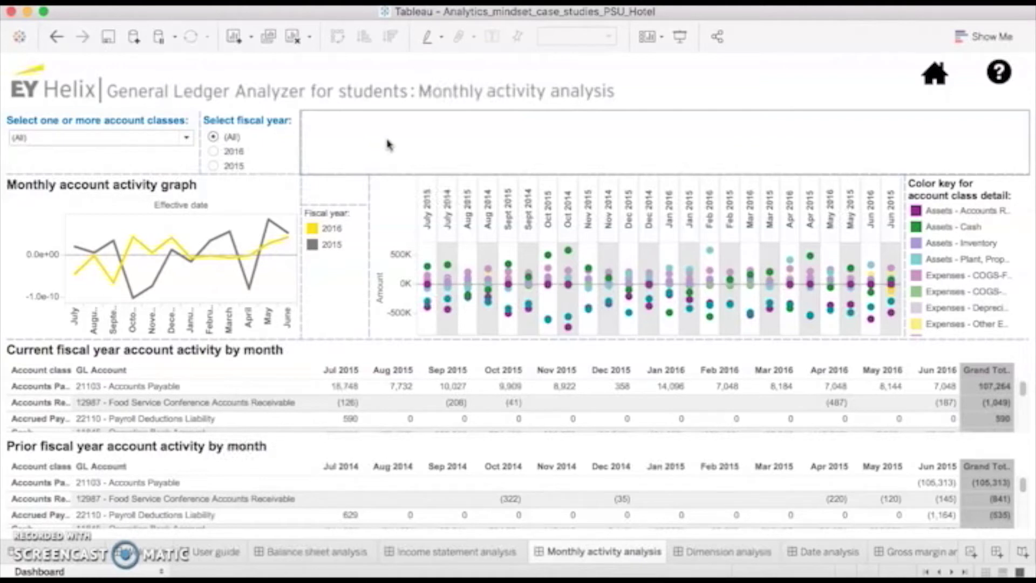
left_click(189, 141)
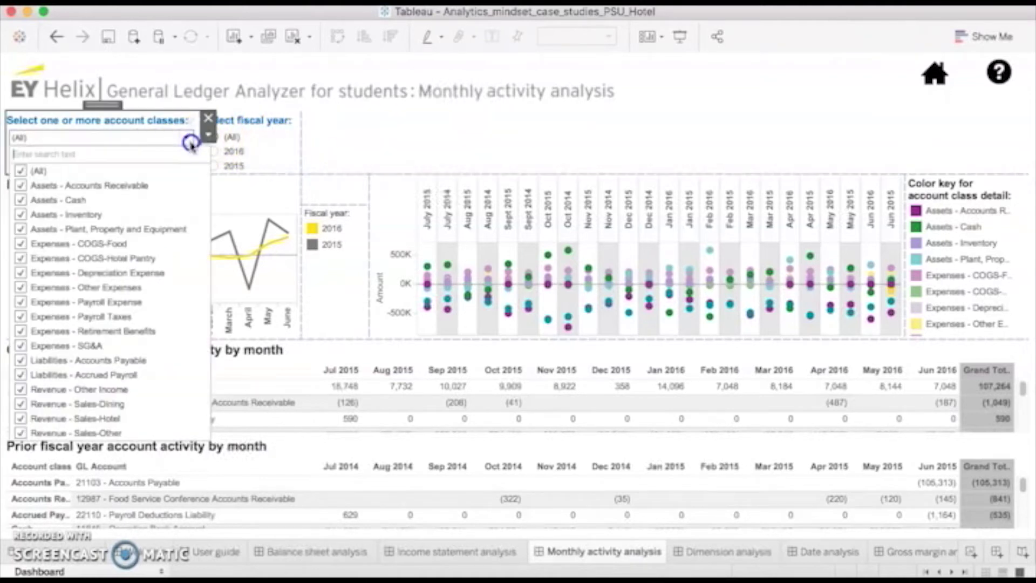
left_click(20, 170)
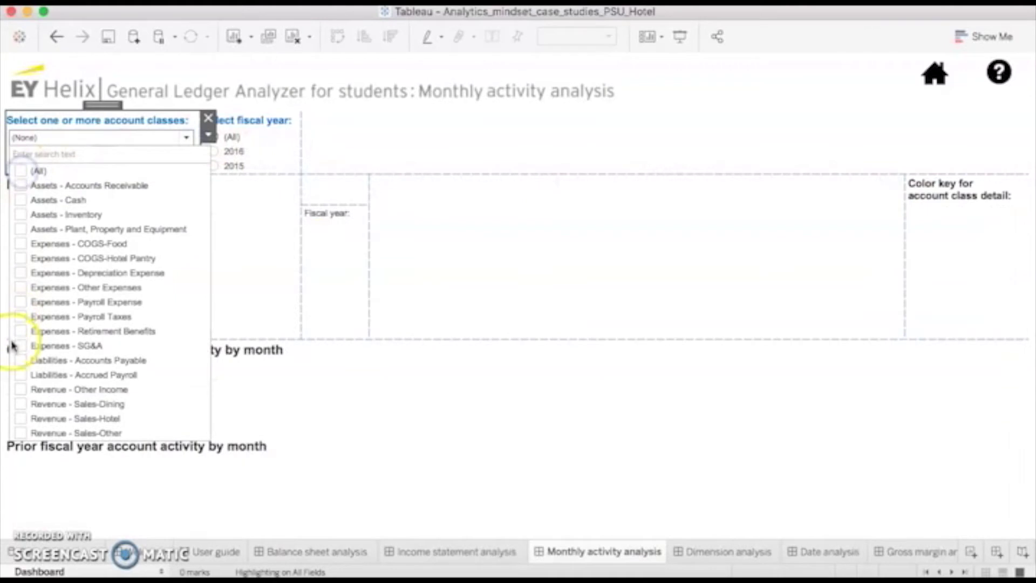
left_click(21, 389)
left_click(20, 405)
left_click(20, 418)
left_click(21, 433)
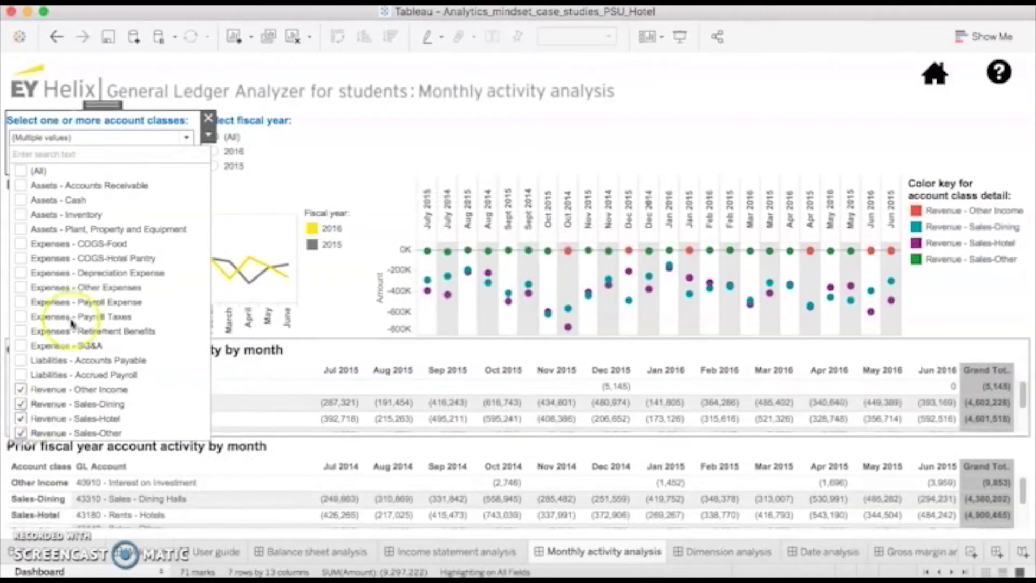
left_click(185, 140)
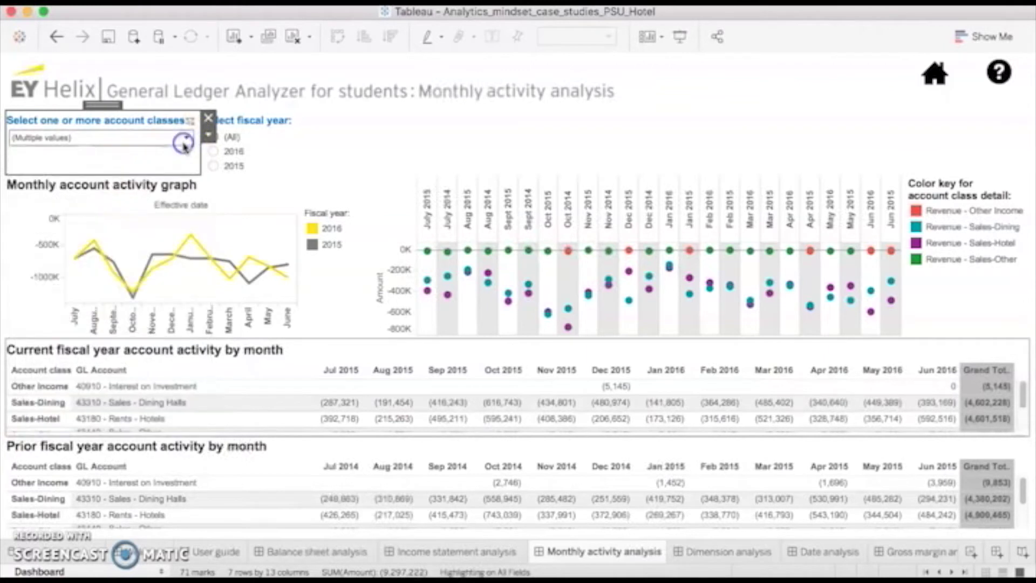
left_click(348, 158)
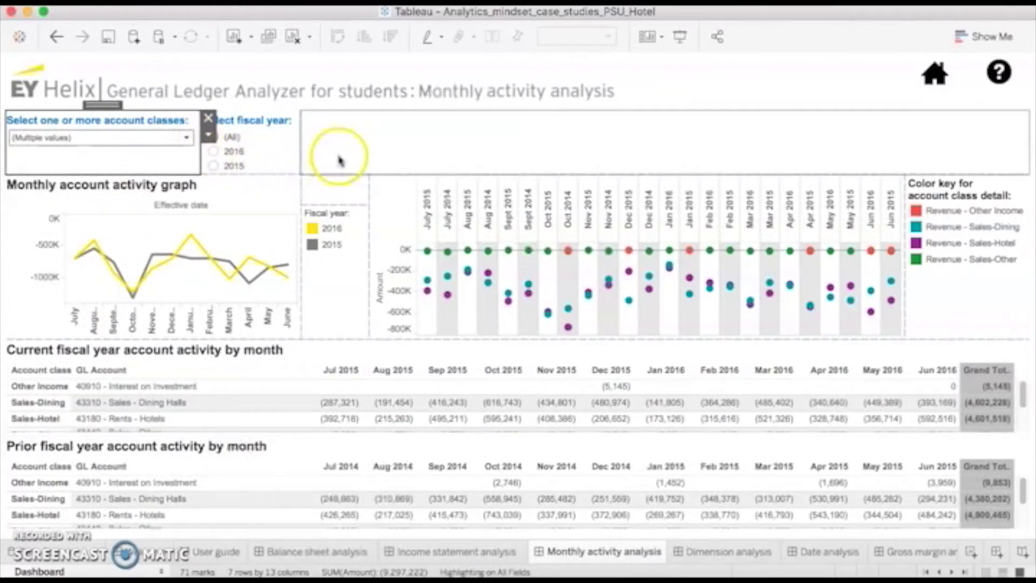
Open the Monthly account activity graph from the dashboard as its own worksheet.
left_click(197, 231)
left_click(162, 233)
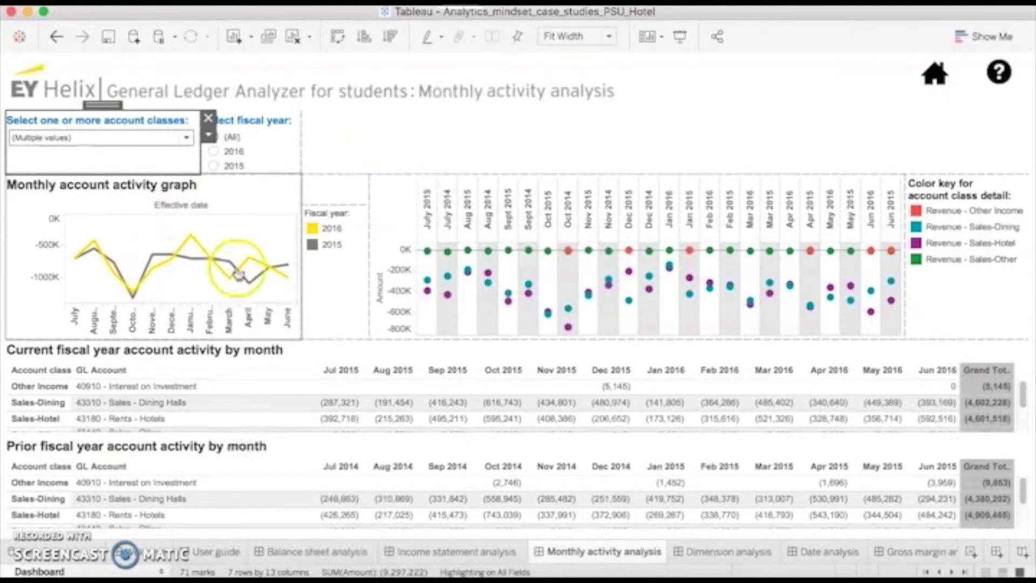
left_click(266, 203)
left_click(309, 199)
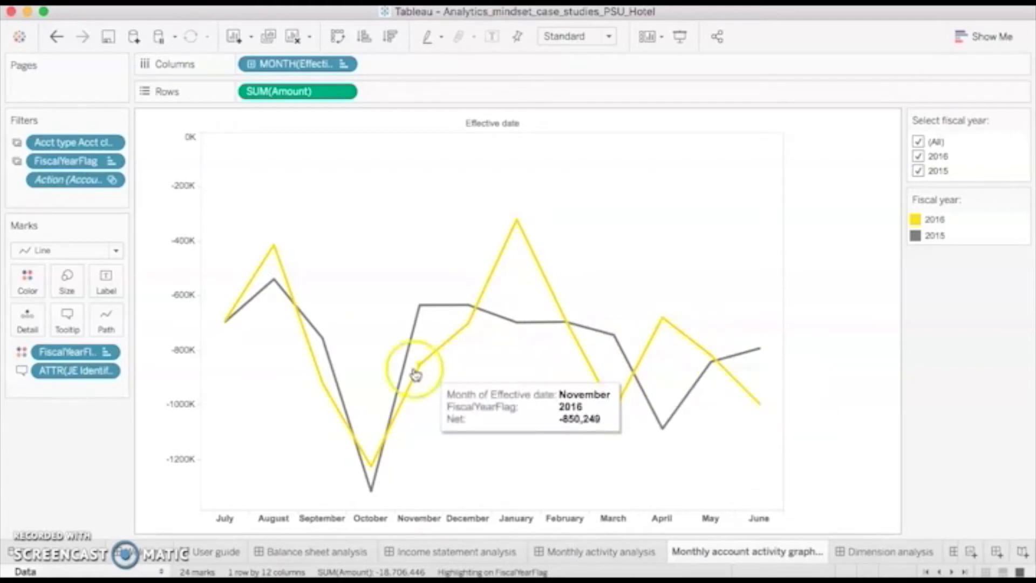
Recolor the fiscal year lines in the graph, assigning blue to 2016 and brown to 2015.
left_click(30, 285)
left_click(53, 333)
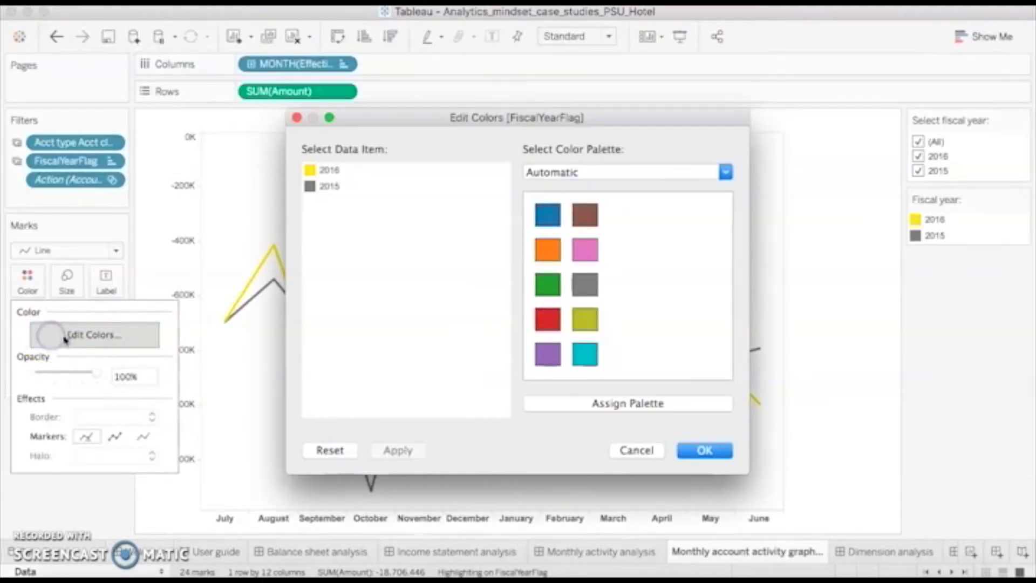
left_click(331, 172)
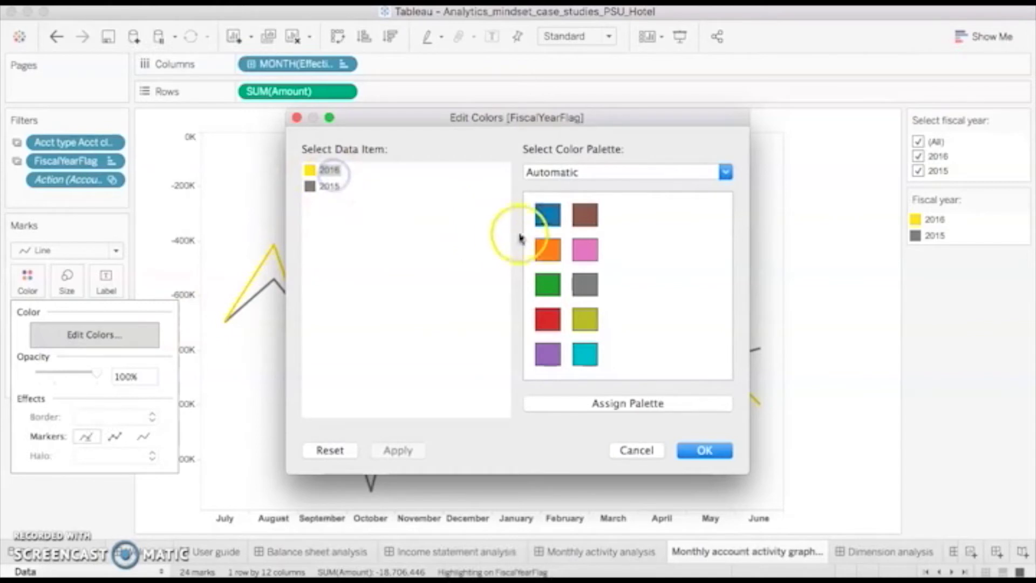
left_click(545, 216)
left_click(328, 185)
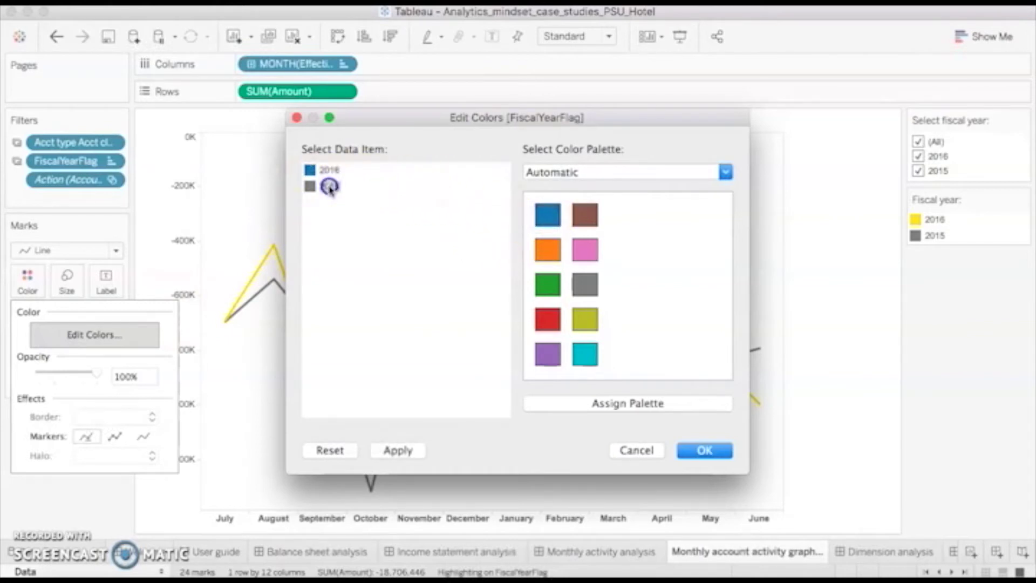
left_click(578, 227)
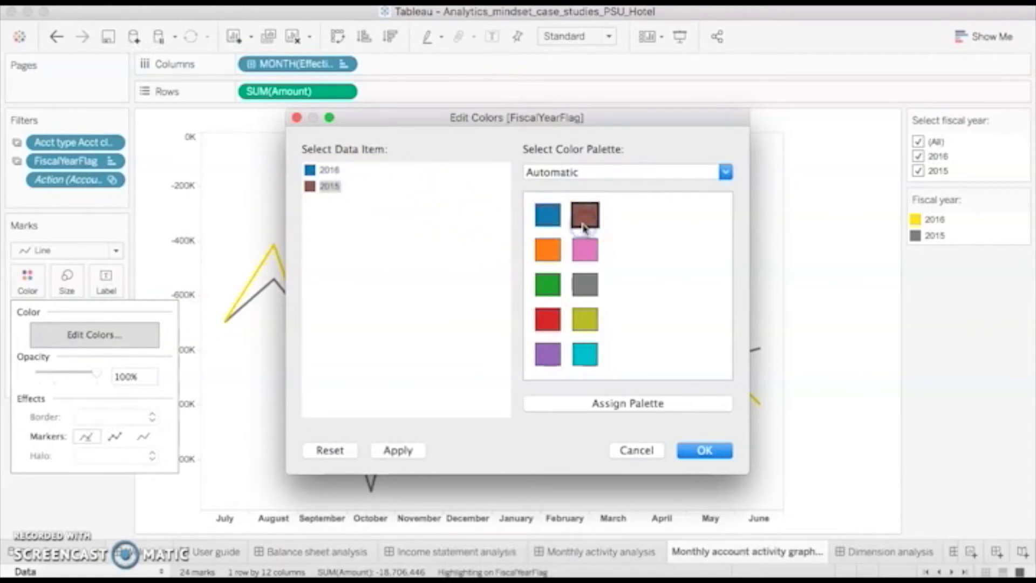
left_click(404, 450)
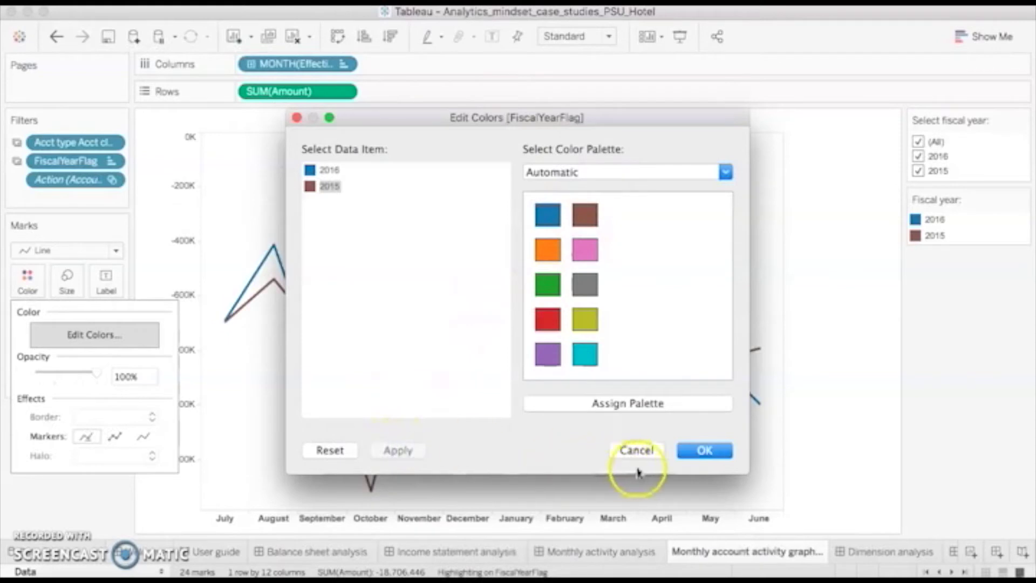
left_click(688, 453)
left_click(812, 453)
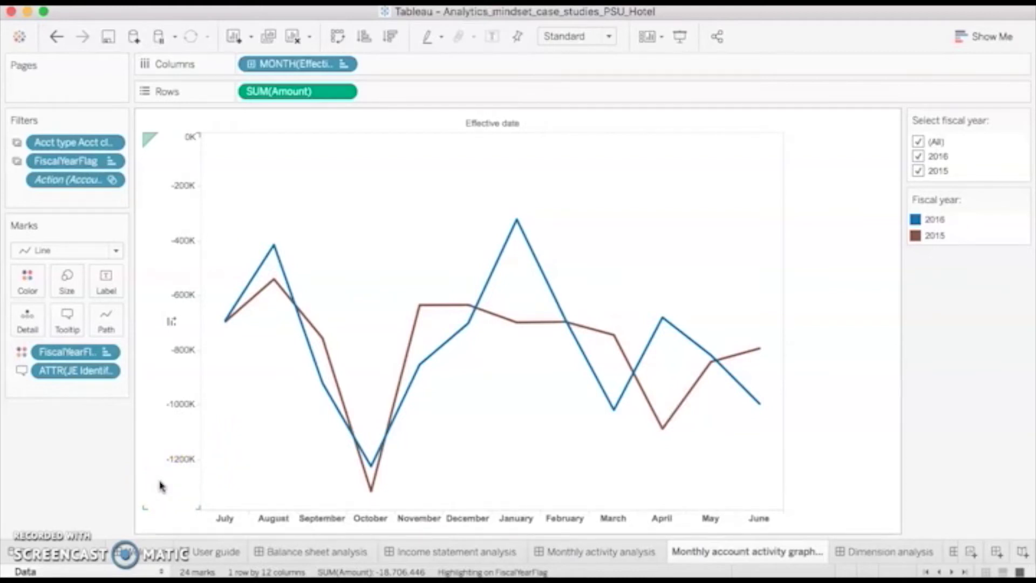
Reverse the scale of the graph's vertical Amount axis and clear the axis selection.
right_click(166, 437)
left_click(177, 445)
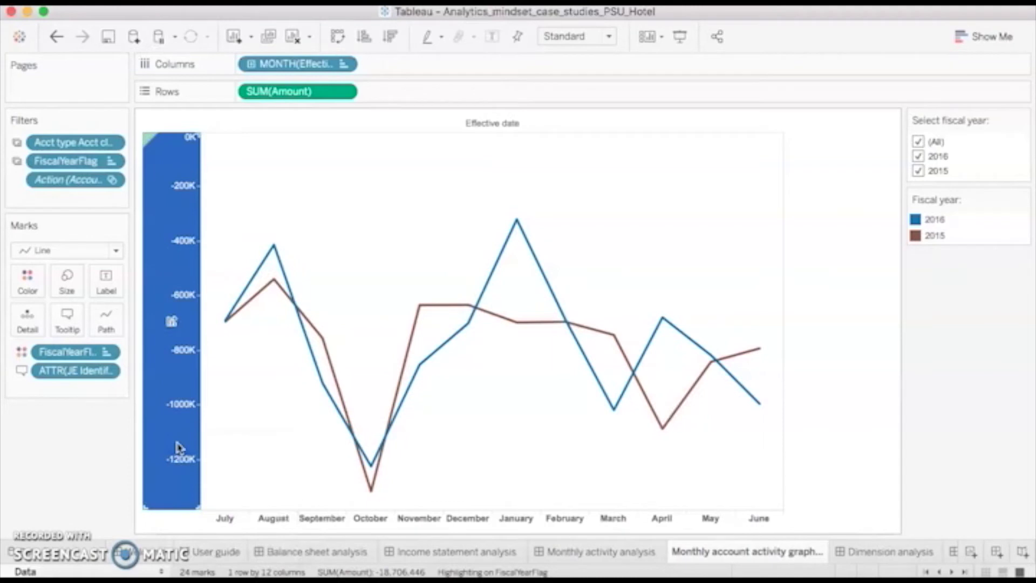
mouse_move(180, 446)
right_click(180, 448)
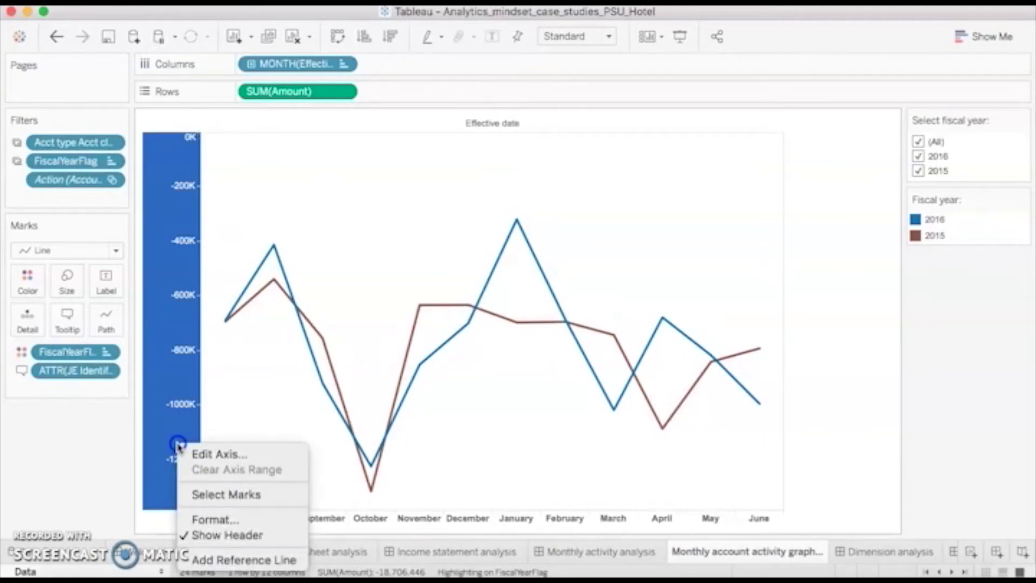
left_click(198, 454)
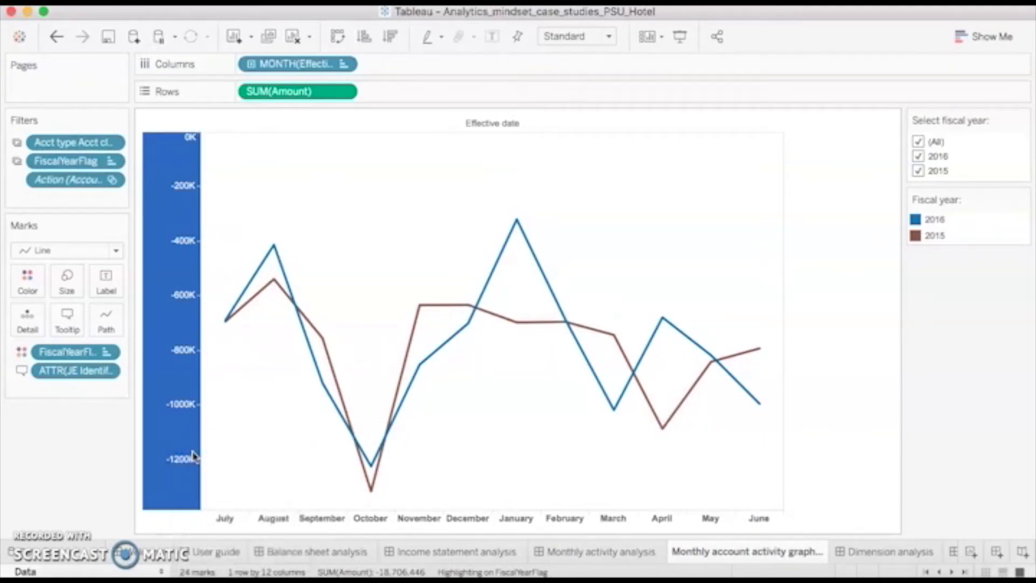
left_click(158, 381)
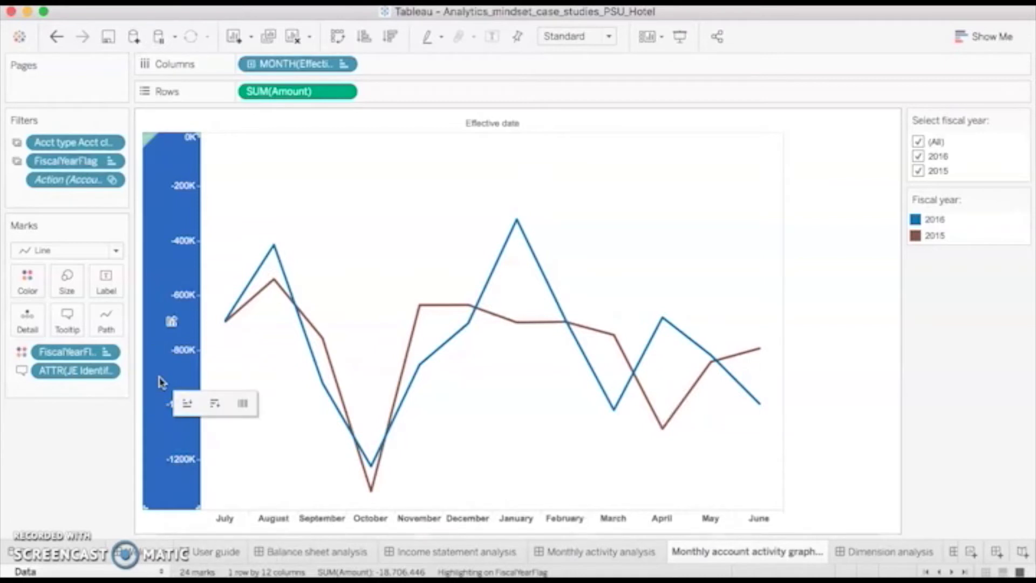
left_click(160, 381)
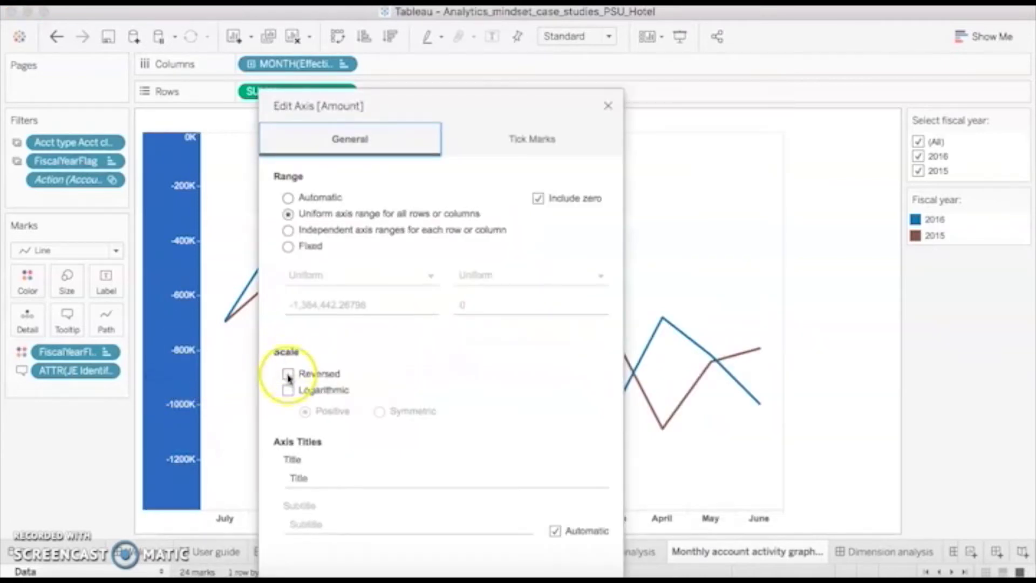
left_click(288, 375)
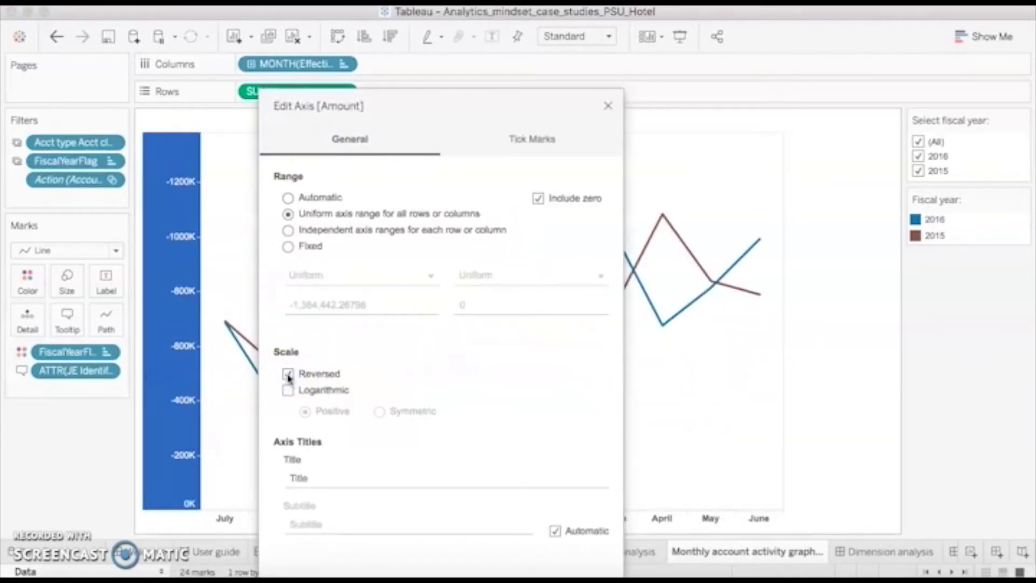
left_click(608, 107)
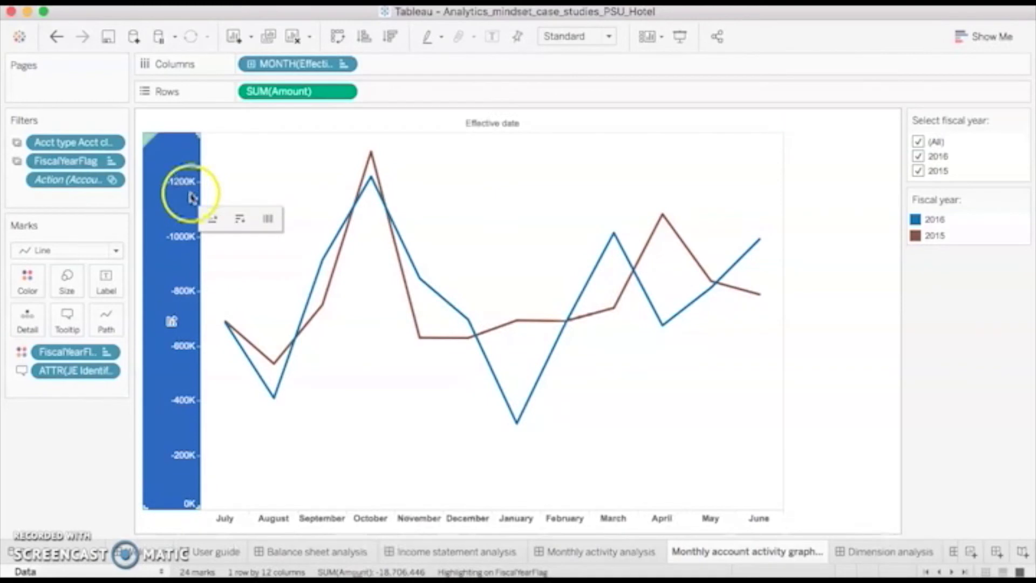
left_click(834, 326)
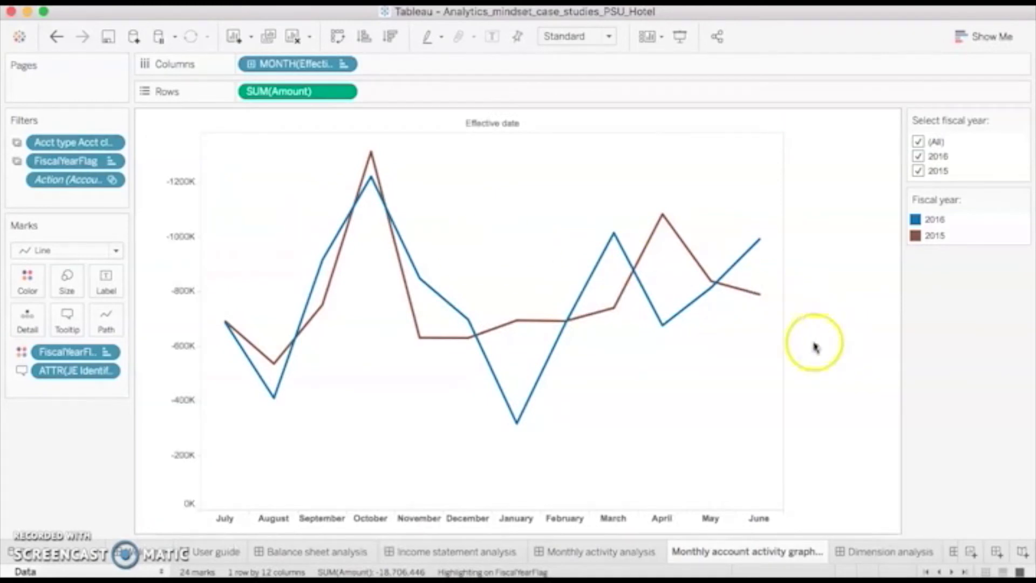
Compare the 2016 and 2015 net revenue amounts for October, January and August on the line graph.
mouse_move(403, 294)
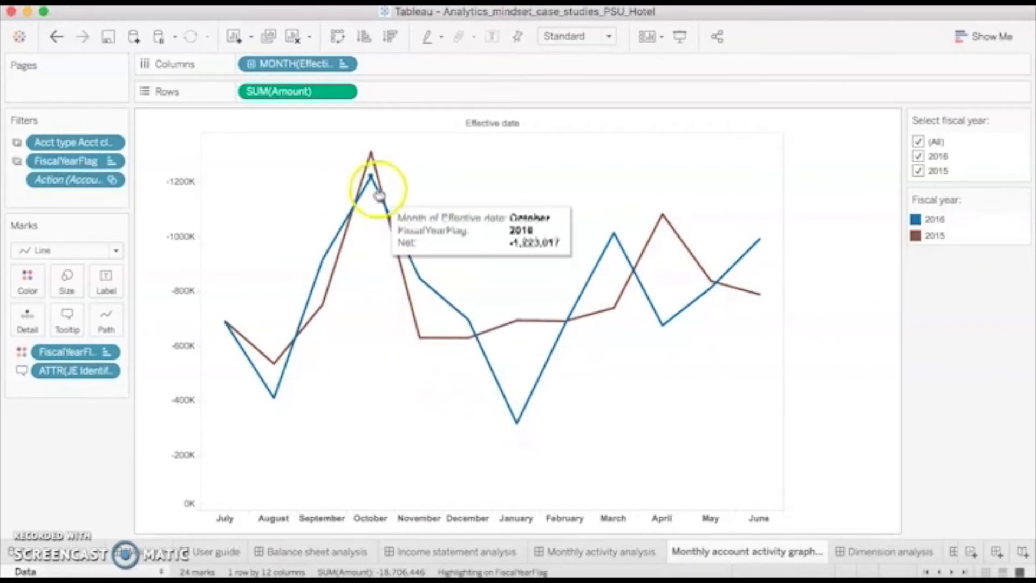
mouse_move(372, 154)
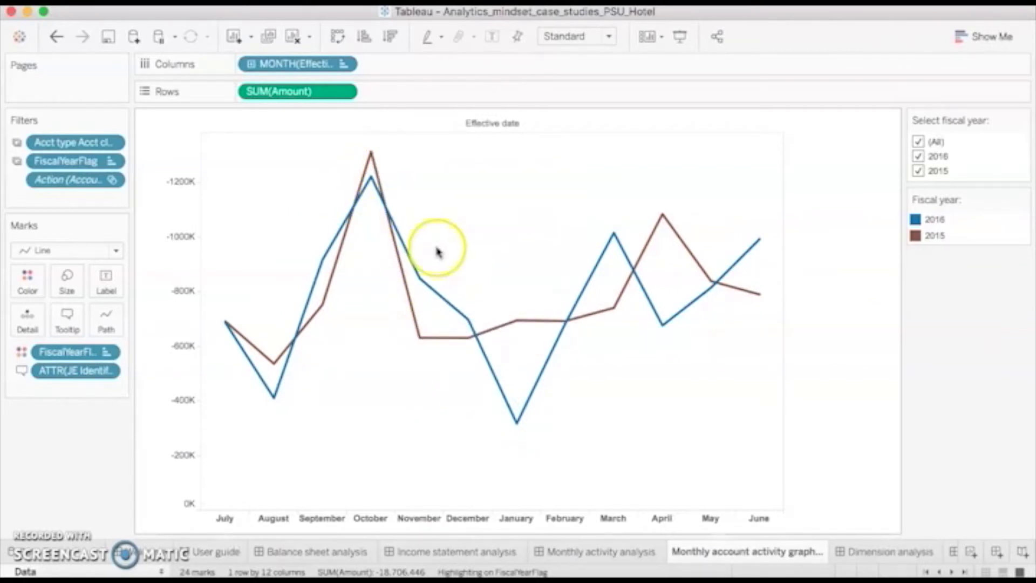
mouse_move(514, 424)
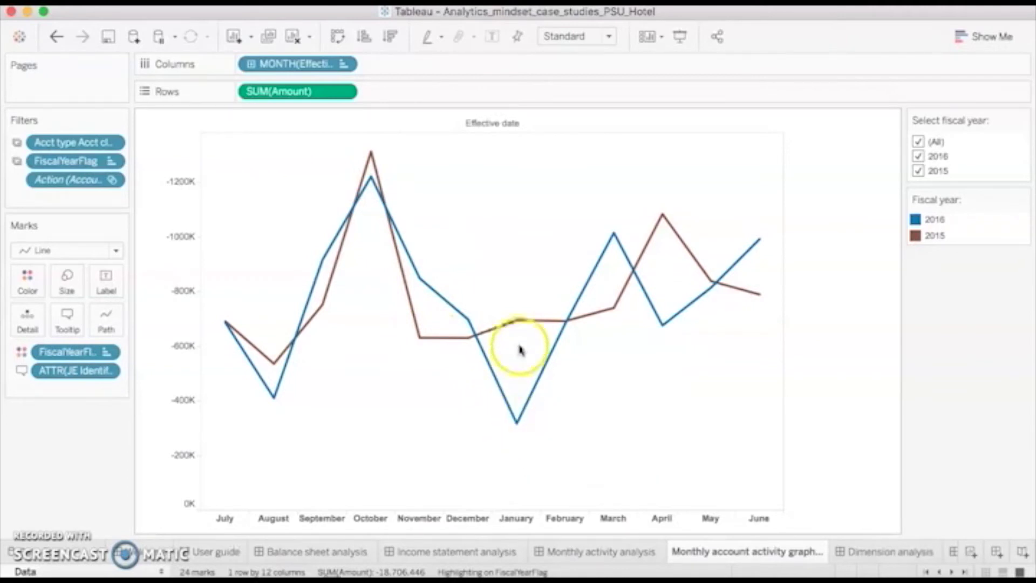
mouse_move(520, 329)
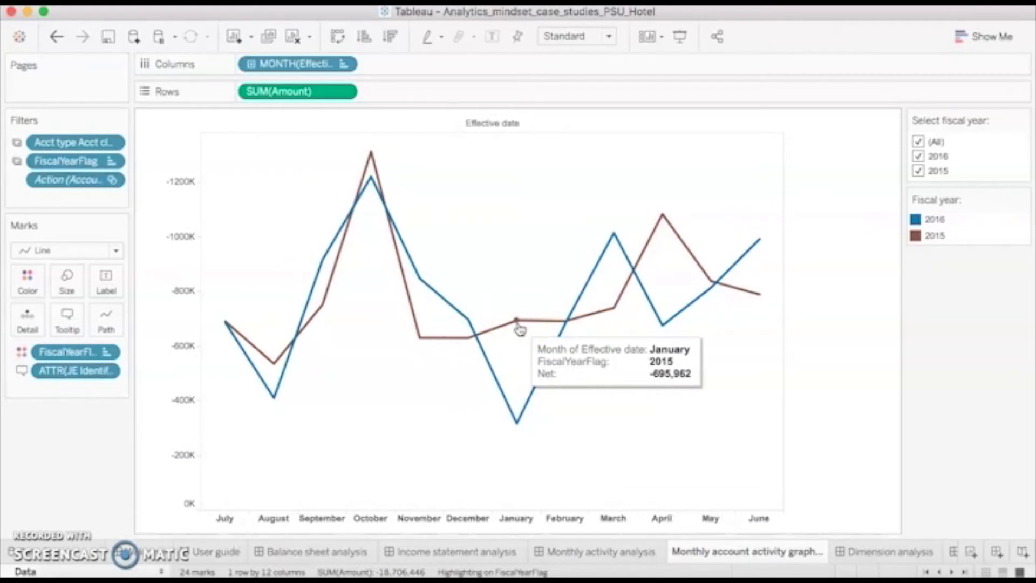
mouse_move(278, 404)
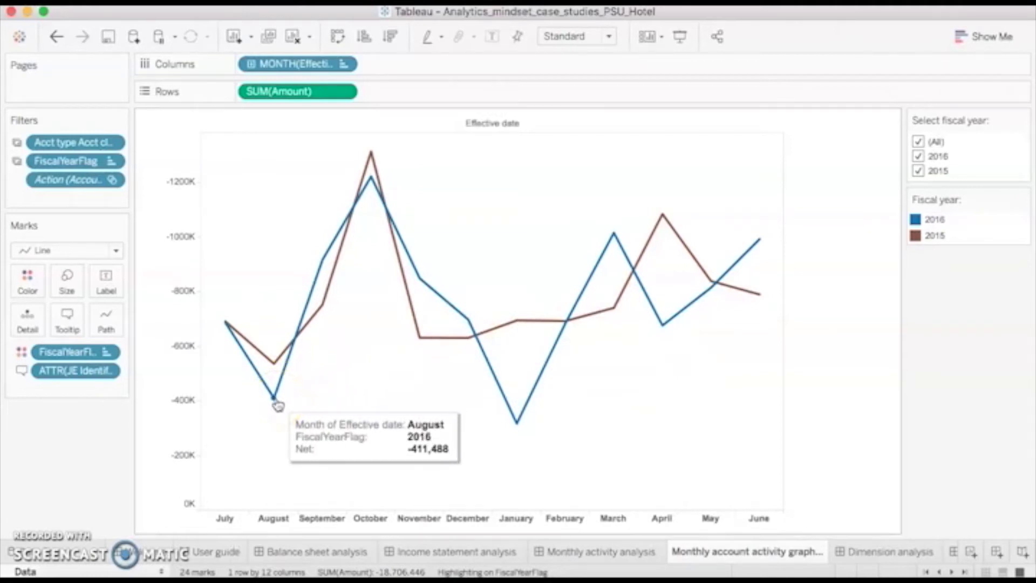
mouse_move(275, 367)
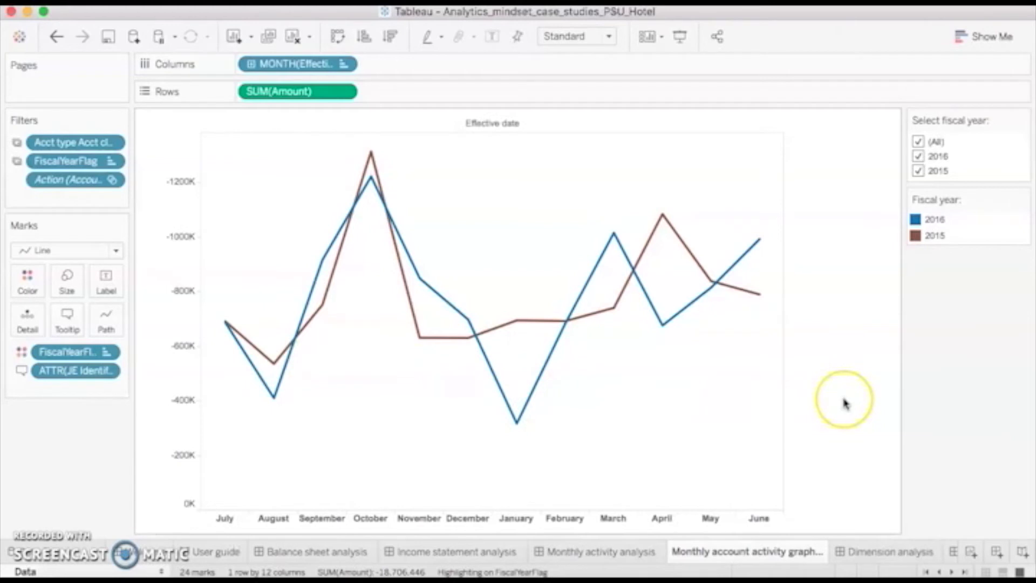
Open the Dimension analysis dashboard and limit its account classes to Revenue Other Income, Sales-Dining, Sales-Hotel and Sales-Other.
left_click(702, 551)
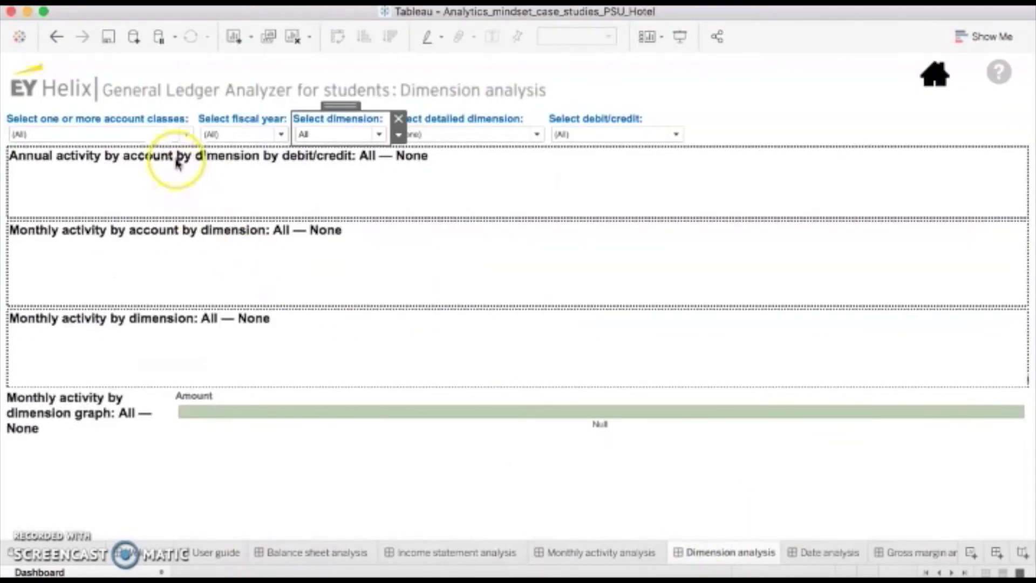
left_click(186, 135)
left_click(23, 169)
left_click(21, 385)
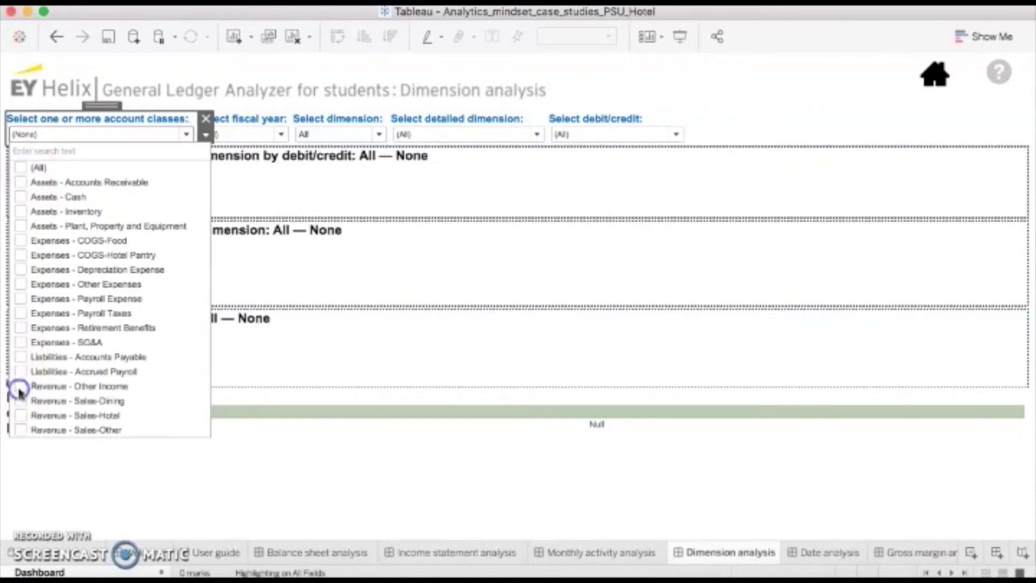
left_click(21, 401)
left_click(20, 414)
left_click(21, 429)
left_click(243, 135)
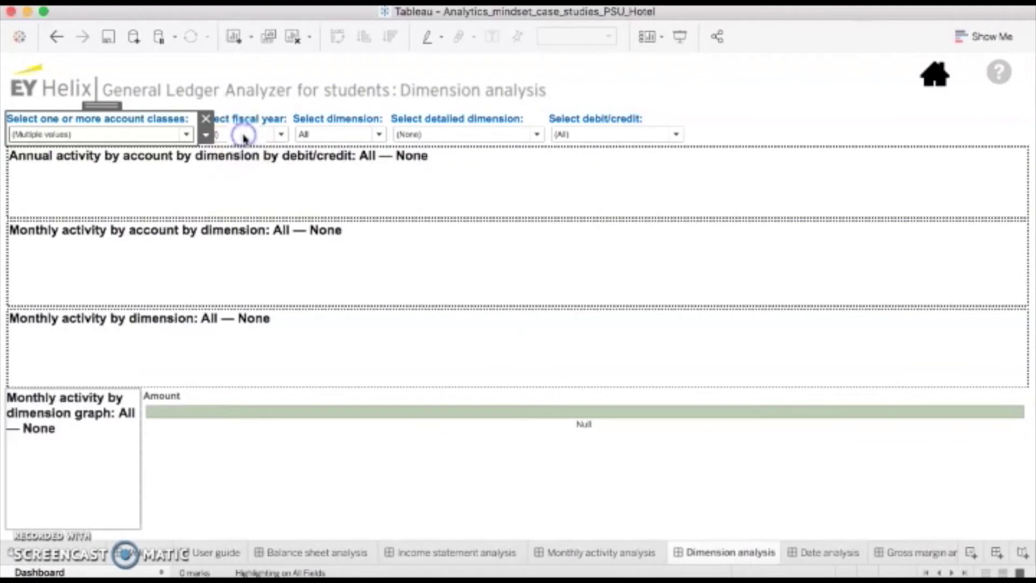
Filter the Dimension analysis dashboard to fiscal year 2016, dimension Preparer, and only the Catering Manager as detailed dimension.
left_click(259, 137)
left_click(249, 167)
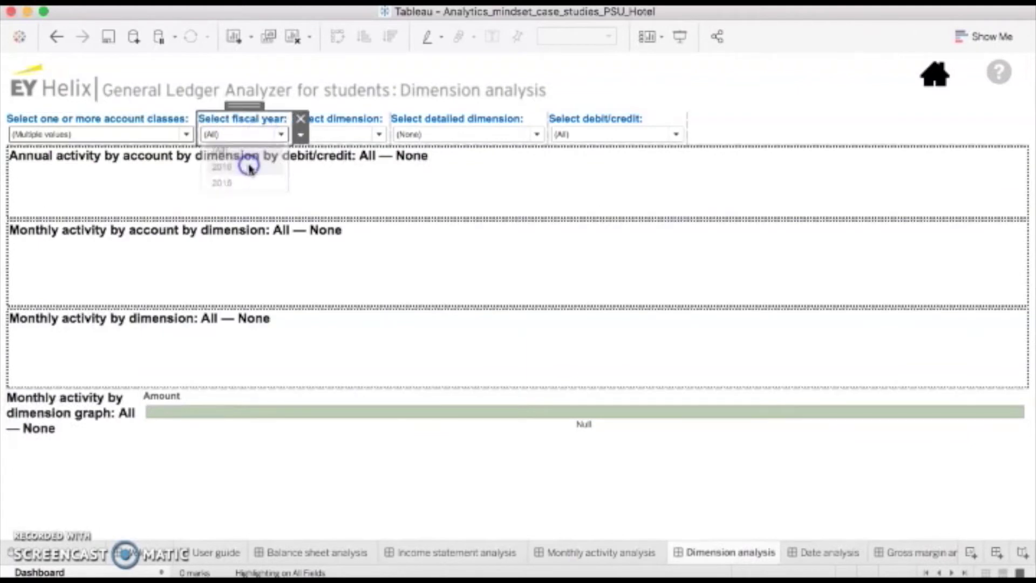
left_click(342, 139)
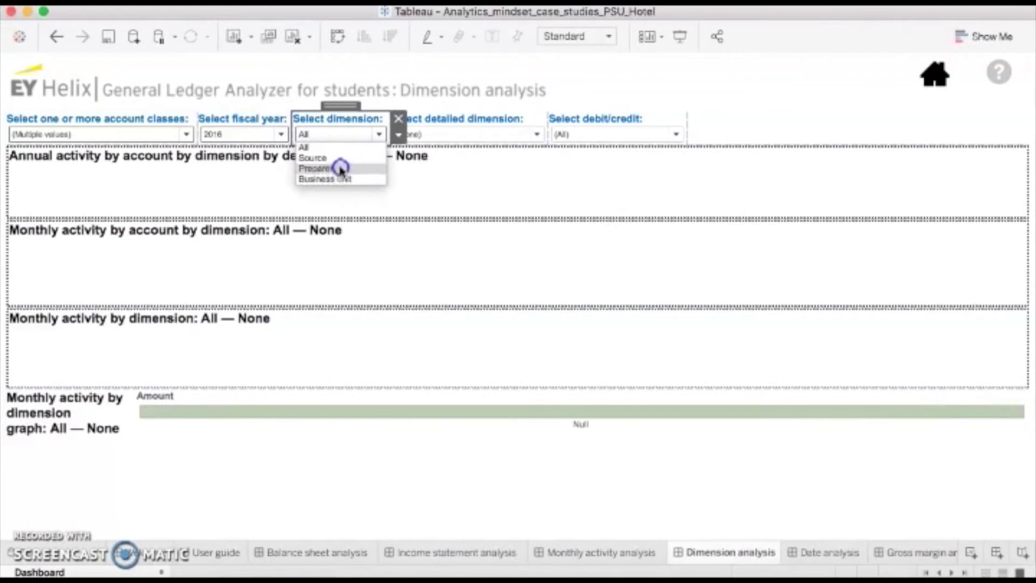
left_click(340, 168)
left_click(422, 136)
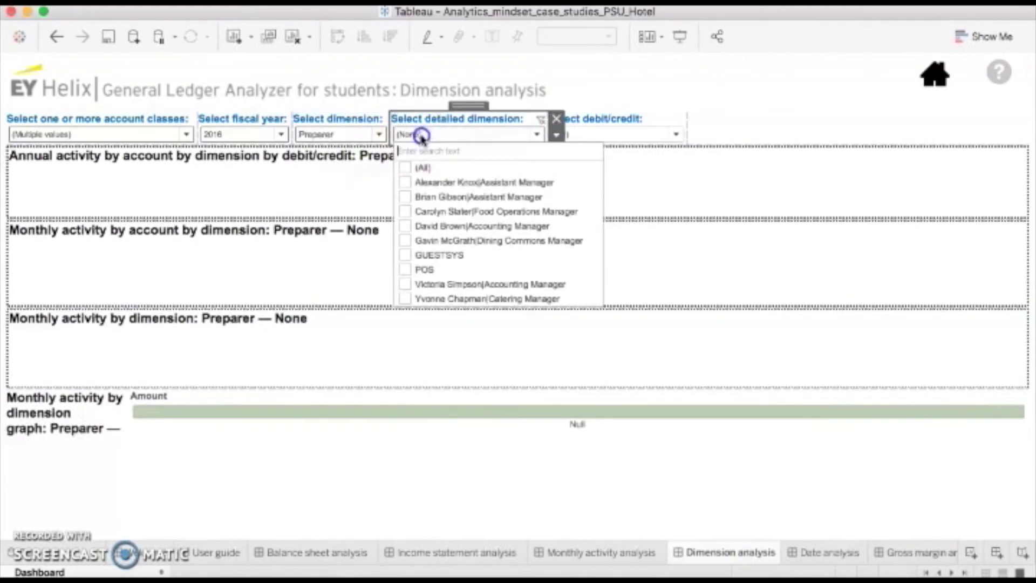
left_click(405, 299)
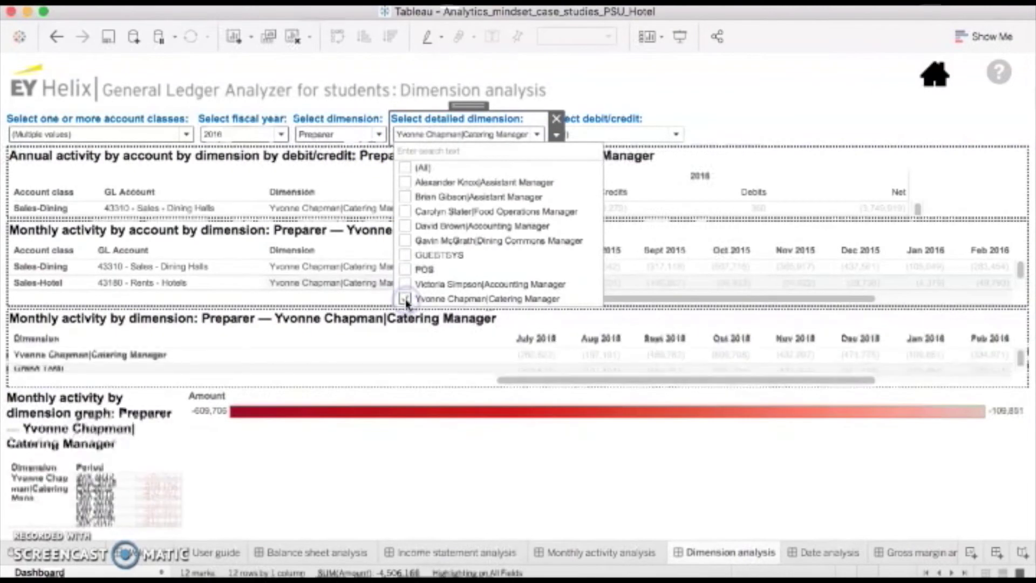
left_click(537, 134)
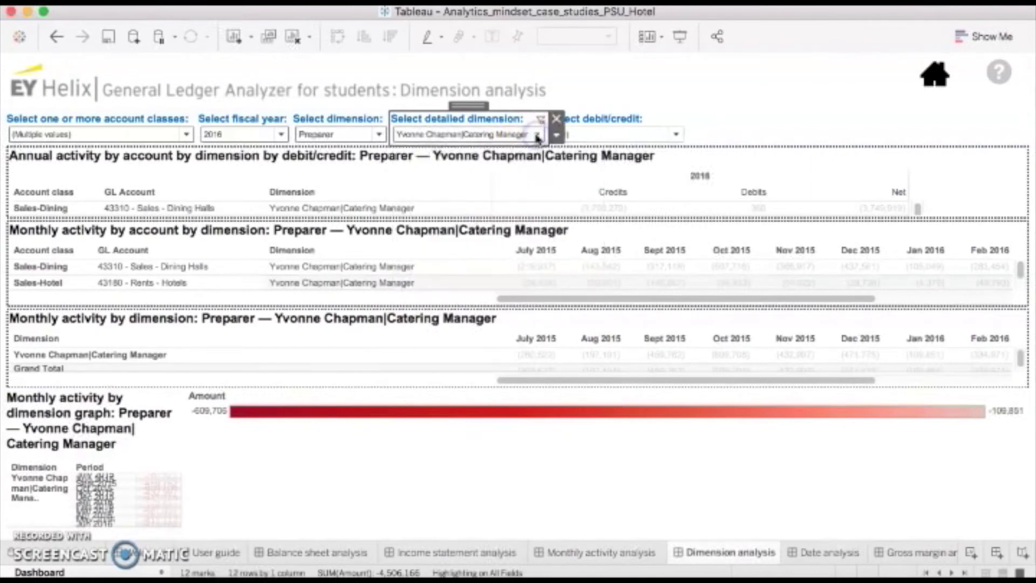
Open the Monthly activity by dimension table as its own worksheet and view its last months and grand total.
left_click(450, 328)
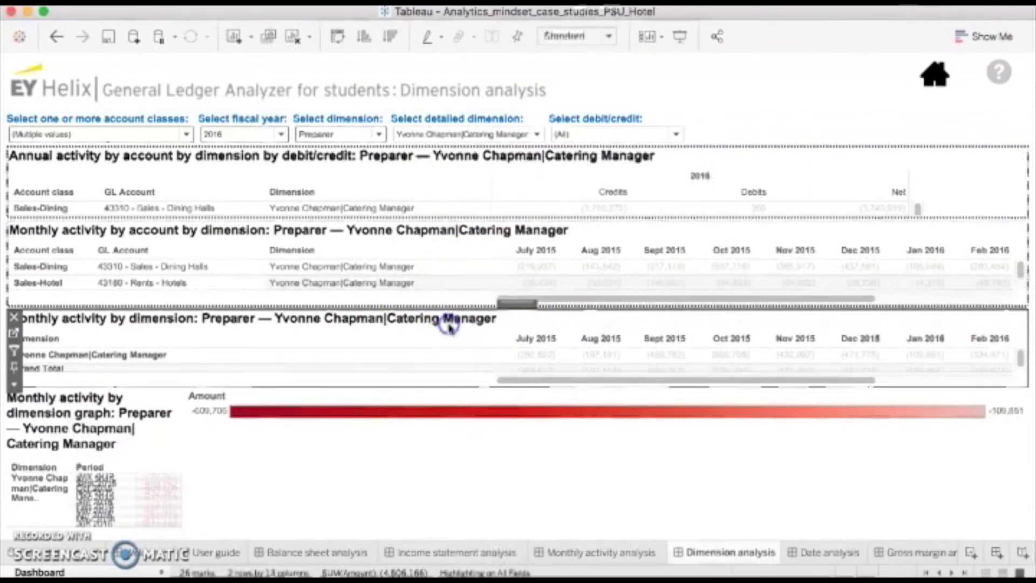
left_click(15, 334)
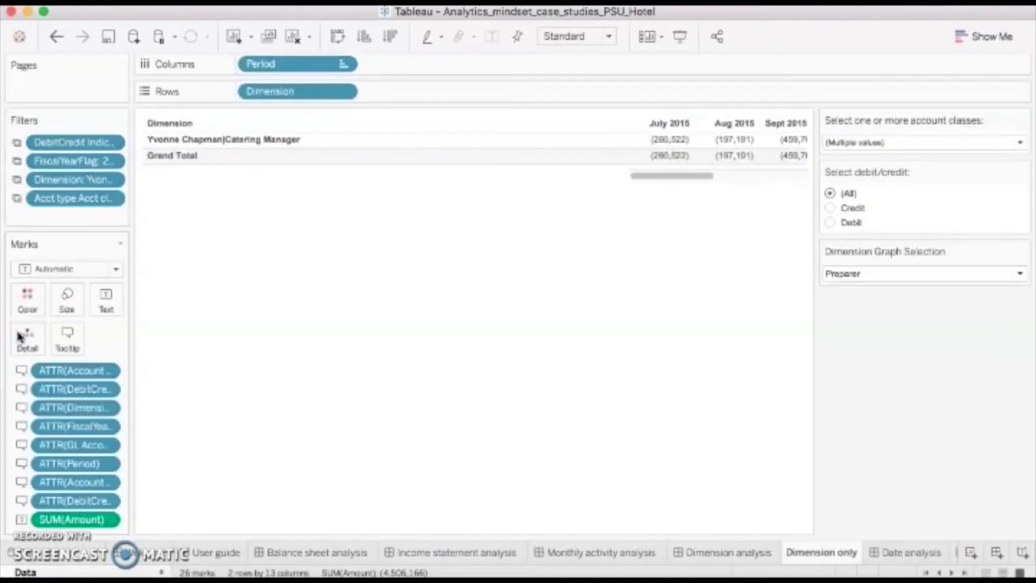
left_click_drag(688, 178, 786, 165)
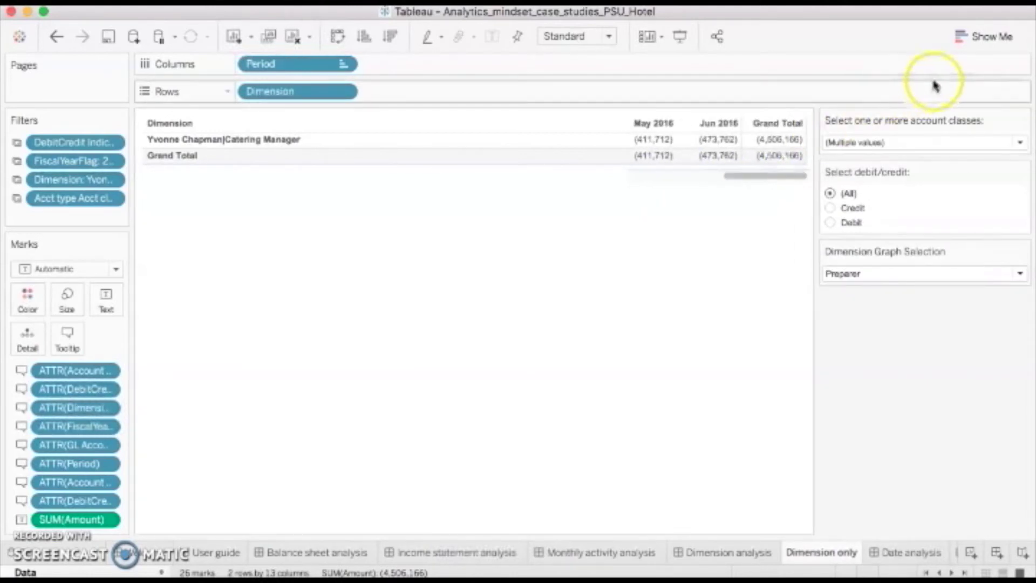
Convert the Catering Manager's monthly activity table into a side-by-side bar chart colored by period.
left_click(976, 42)
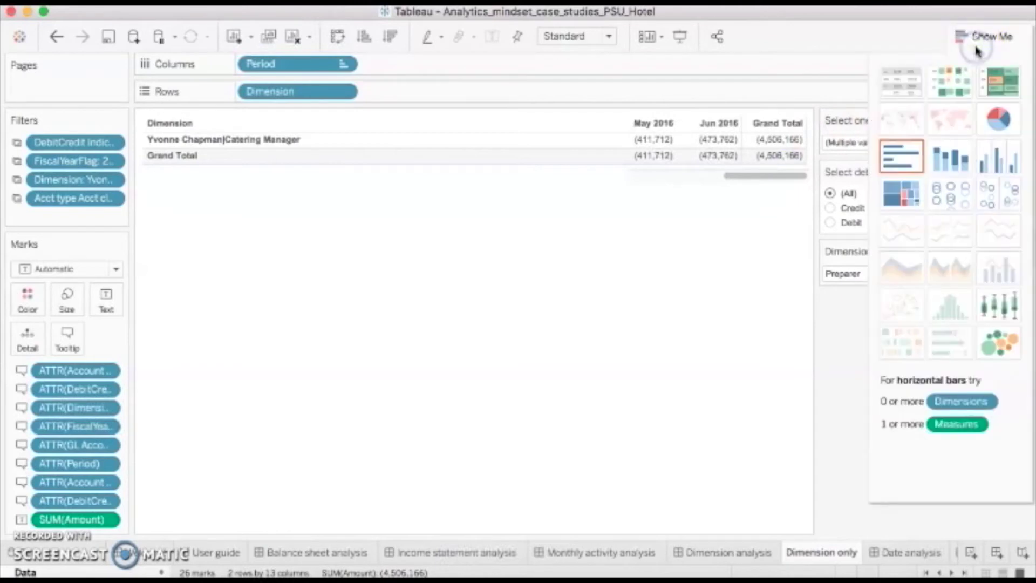
left_click(992, 156)
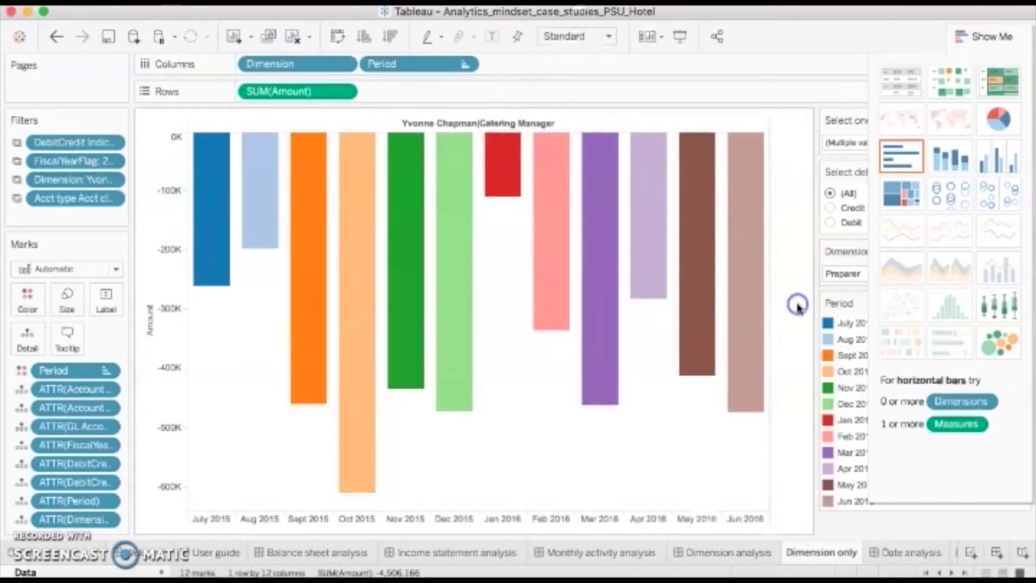
left_click(984, 37)
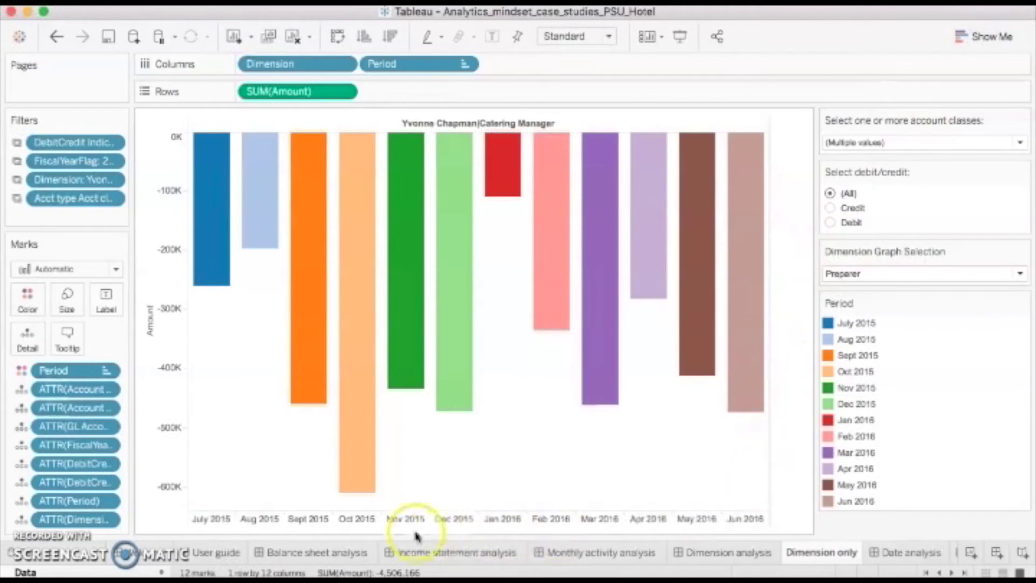
mouse_move(360, 494)
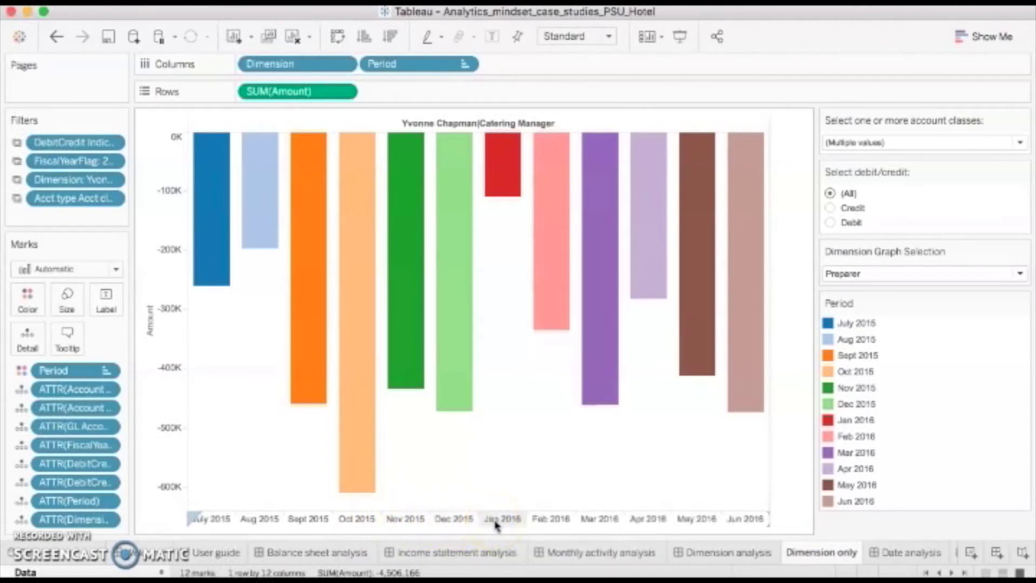
Reverse the scale of the bar chart's vertical Amount axis.
right_click(152, 434)
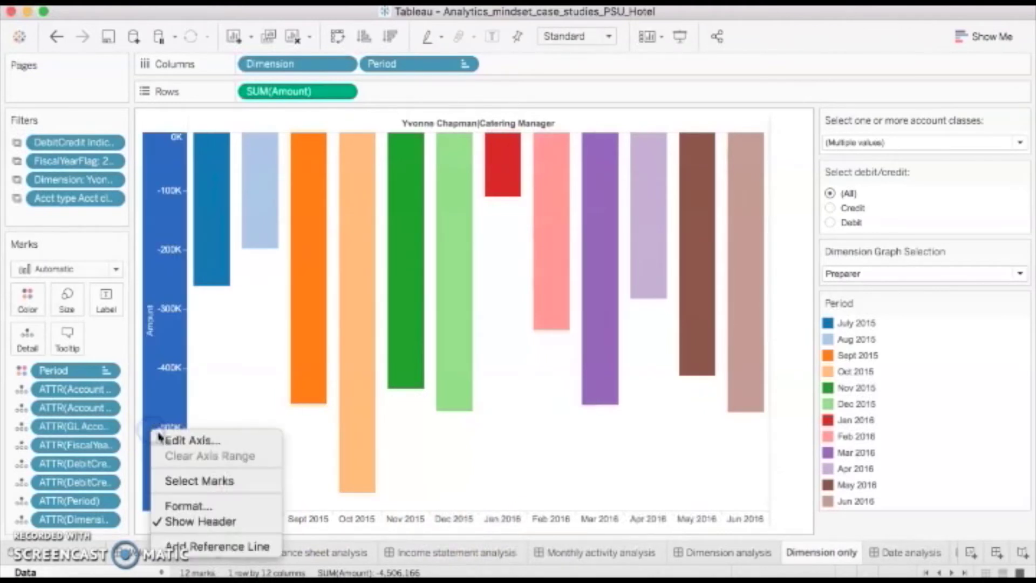
left_click(168, 442)
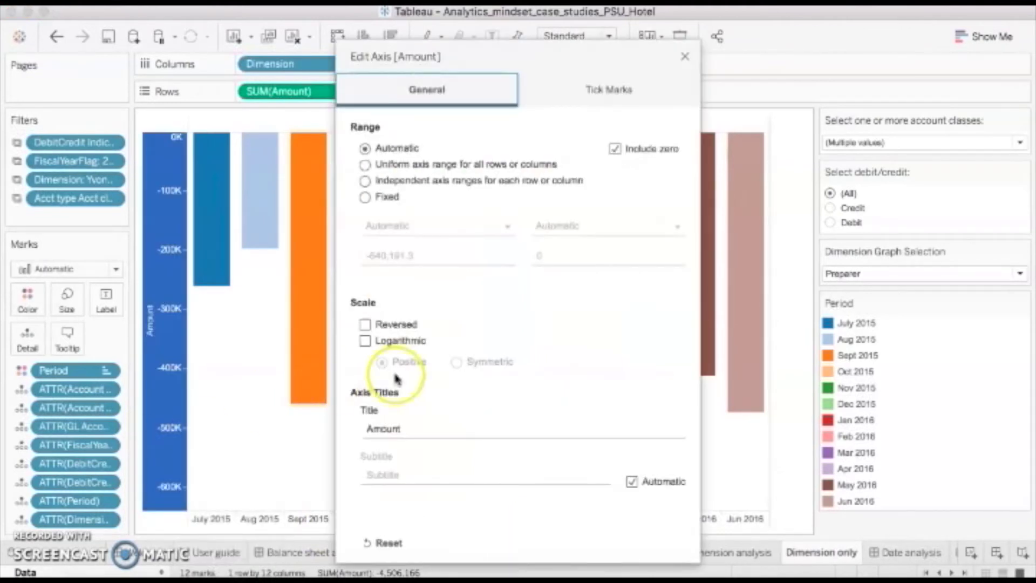
left_click(378, 328)
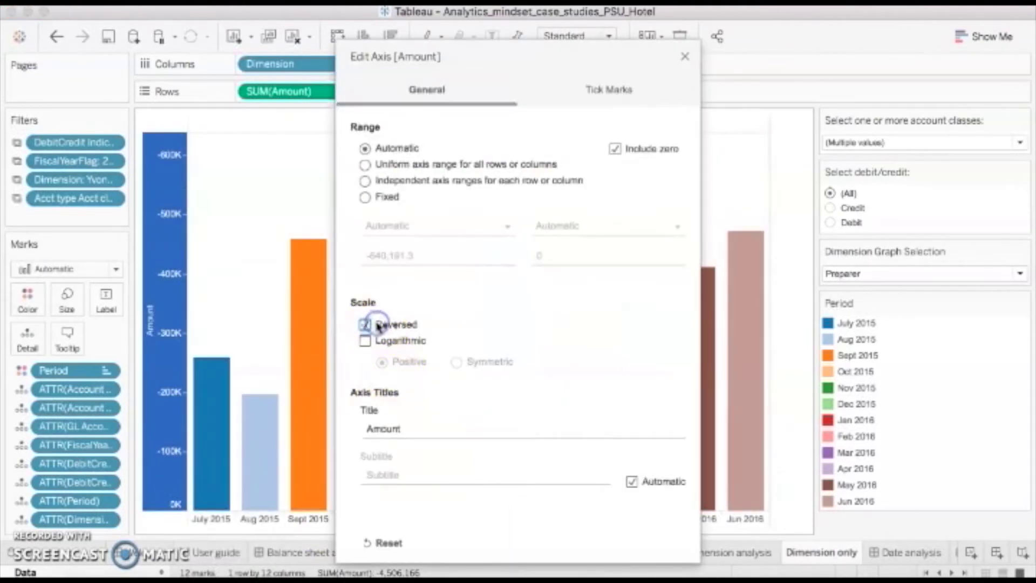
left_click(683, 60)
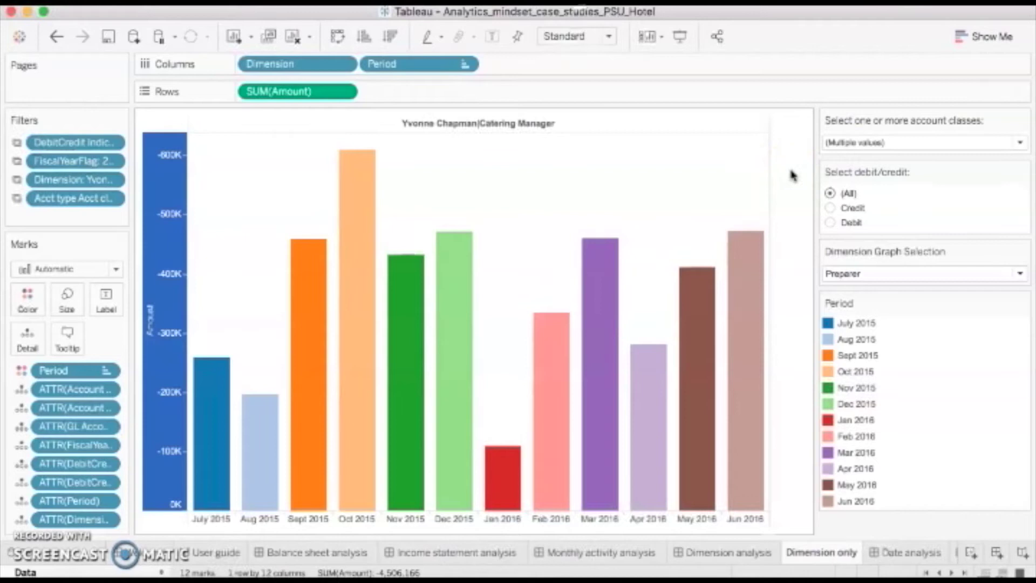
Open the Gross margin trend graph from the Gross margin analysis dashboard as its own worksheet and inspect the August 2016 margin.
left_click(750, 554)
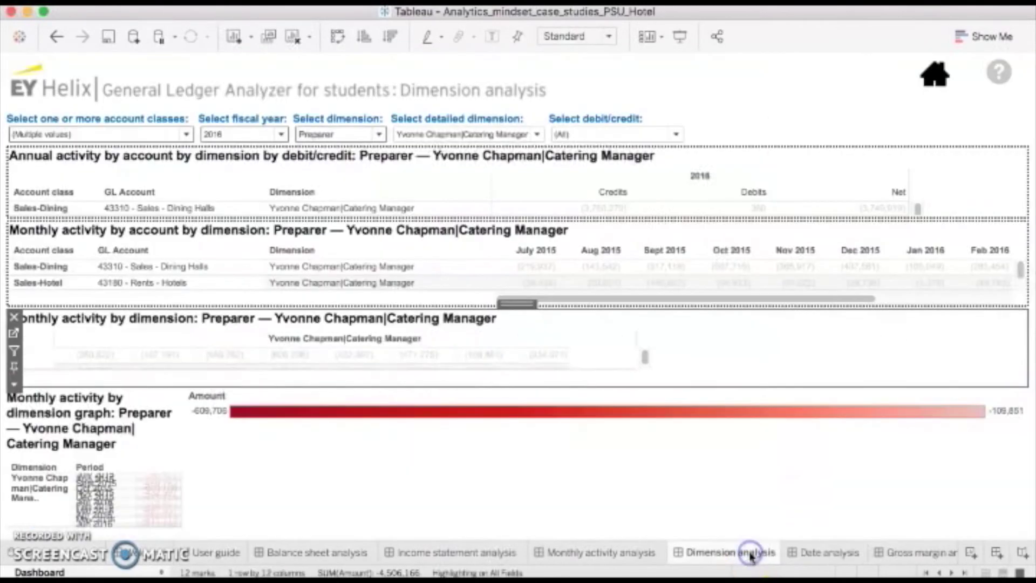
left_click(905, 553)
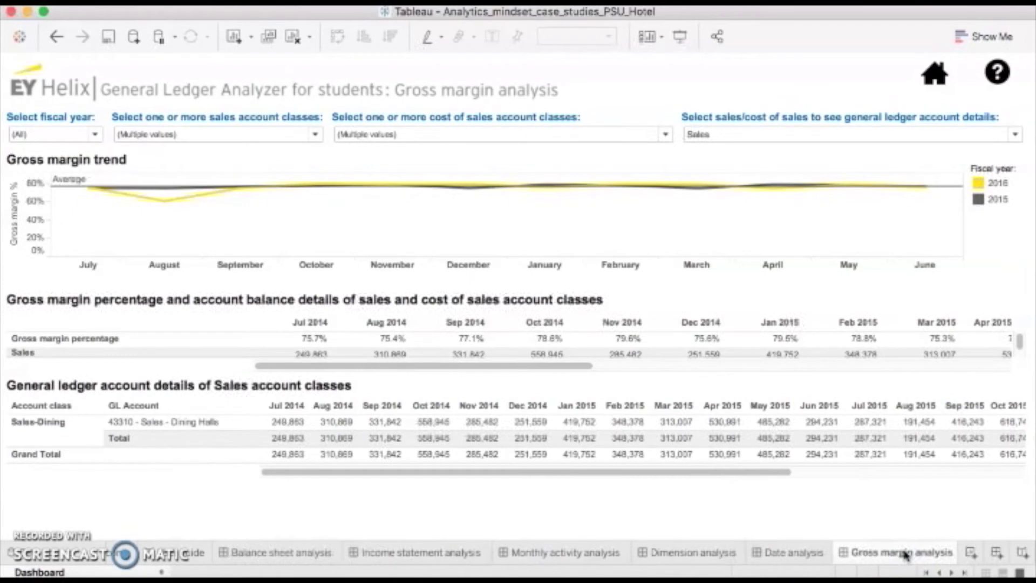
left_click(908, 532)
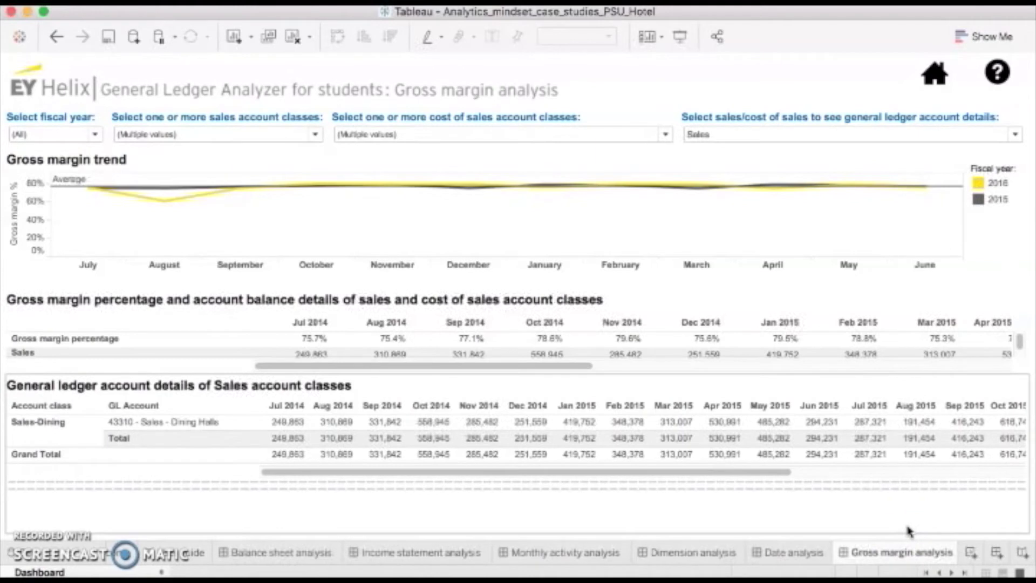
left_click(837, 351)
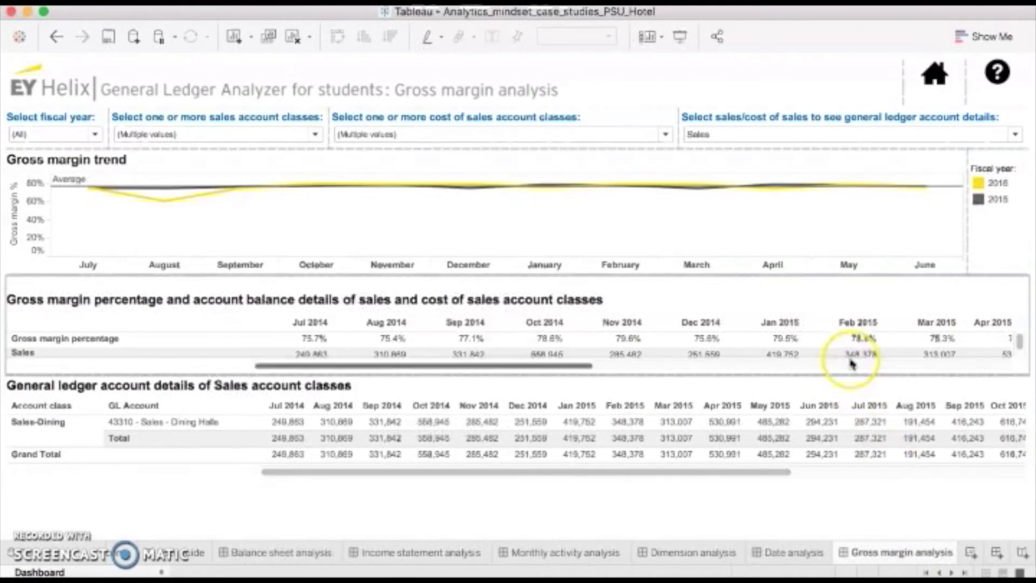
left_click(851, 261)
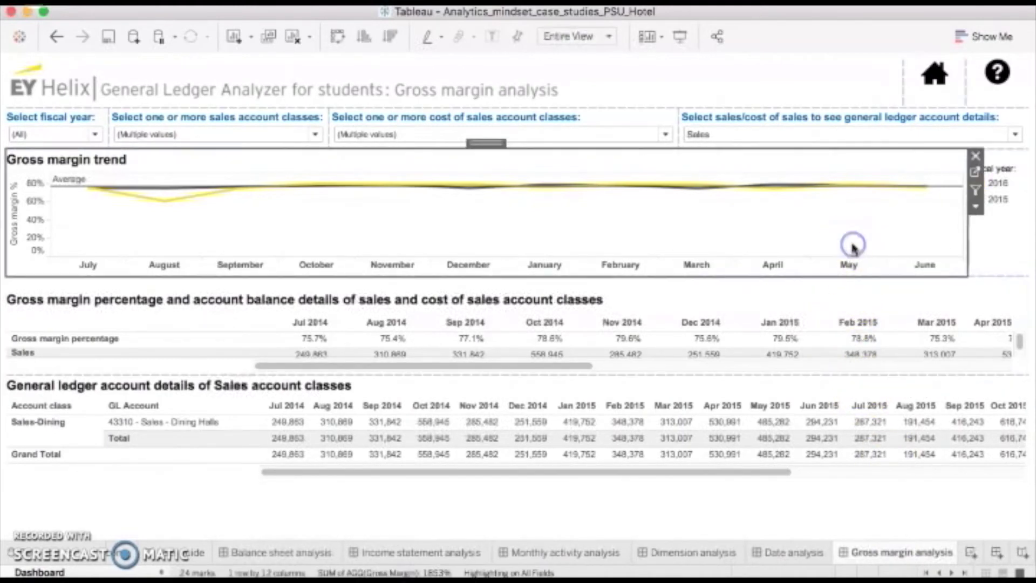
left_click(975, 174)
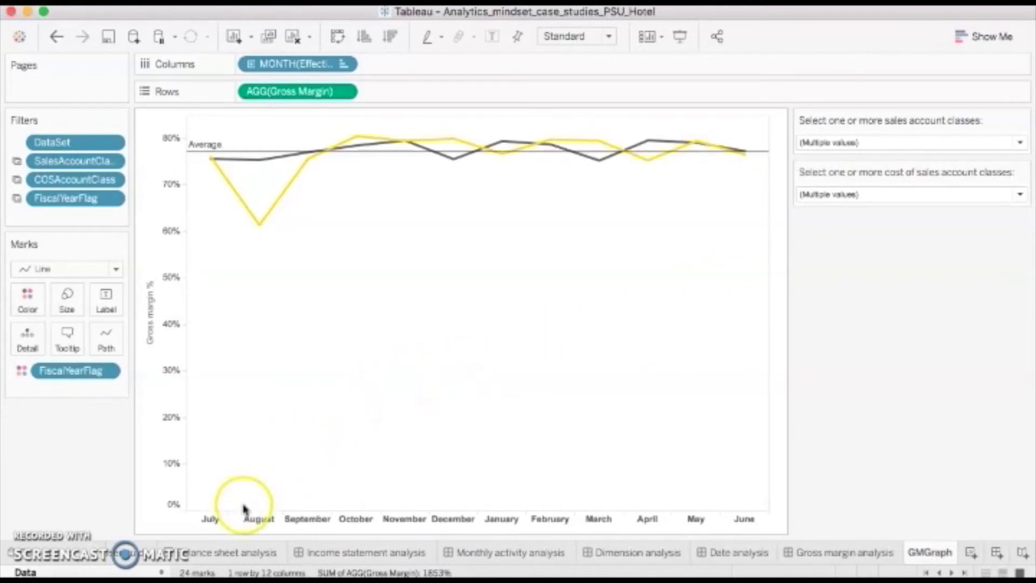
mouse_move(260, 233)
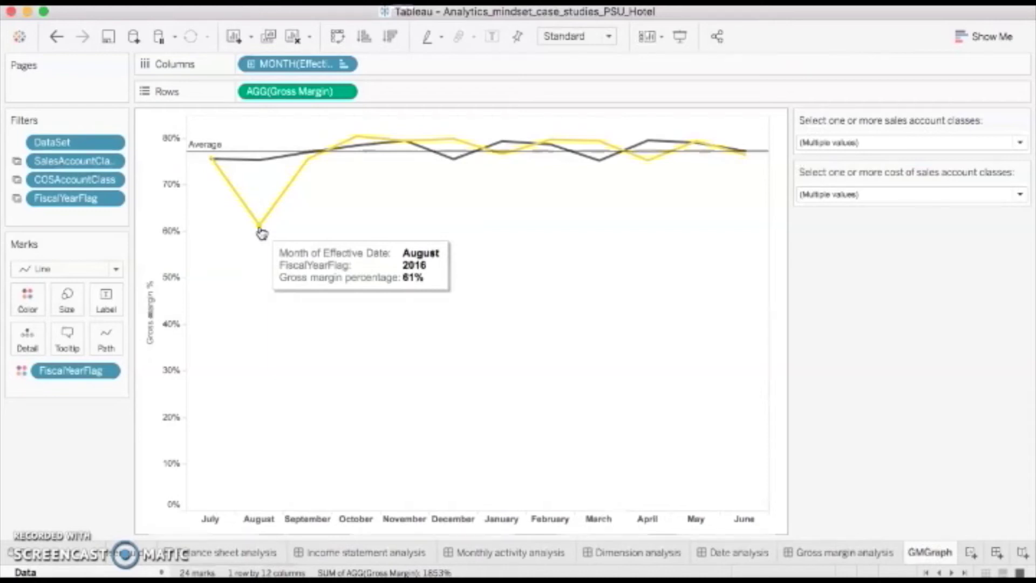
mouse_move(352, 139)
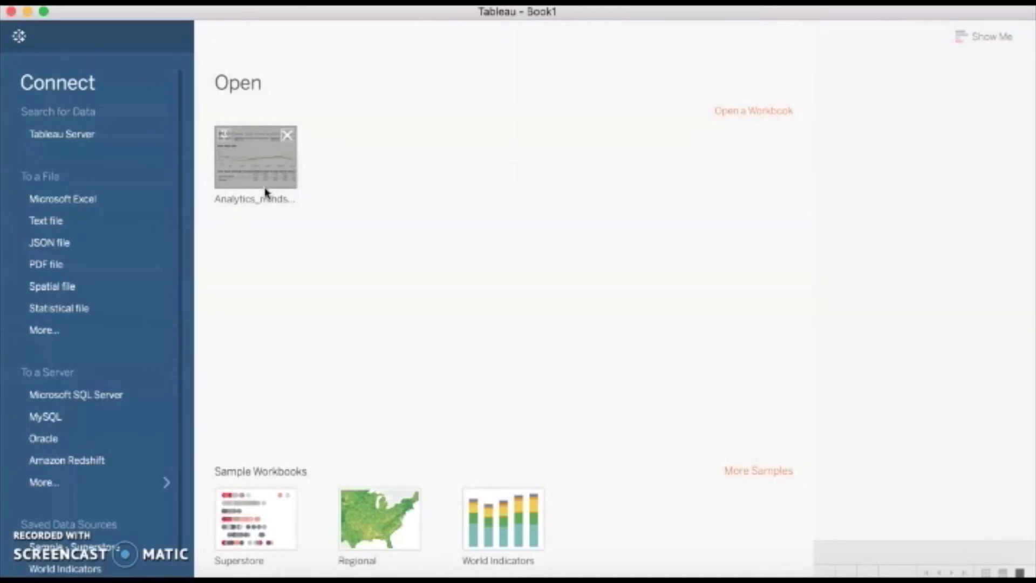
Open the Analytics_mindset_case_studies_PSU_Hotel_fraud.twbx workbook from the Desktop and display its Date analysis dashboard.
left_click(400, 236)
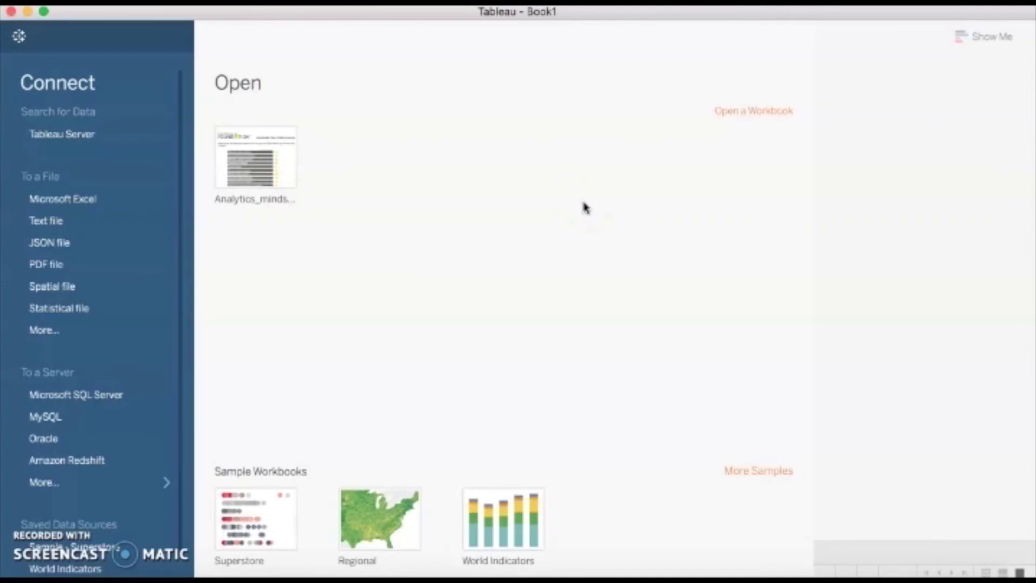
left_click(734, 113)
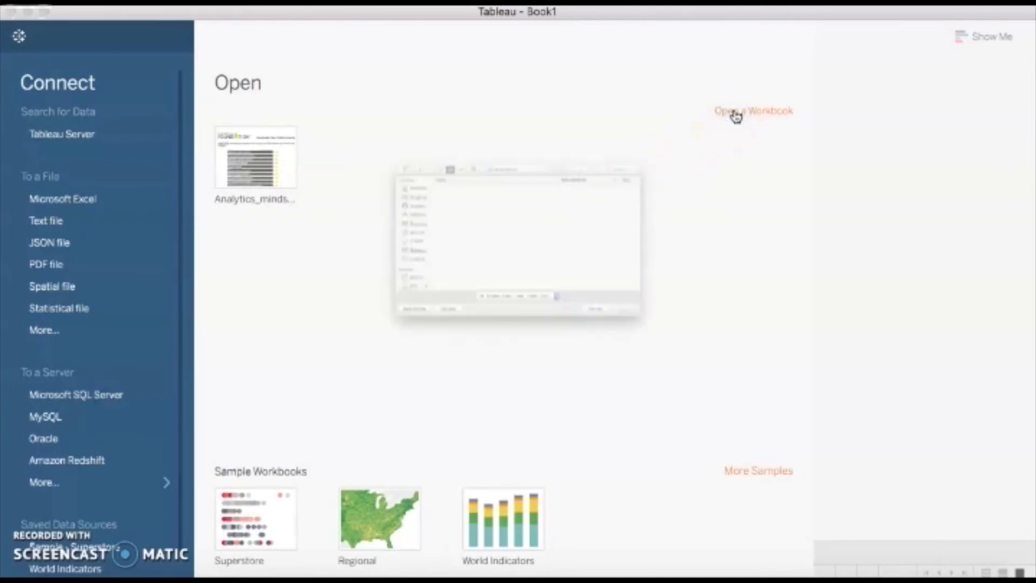
left_click(534, 289)
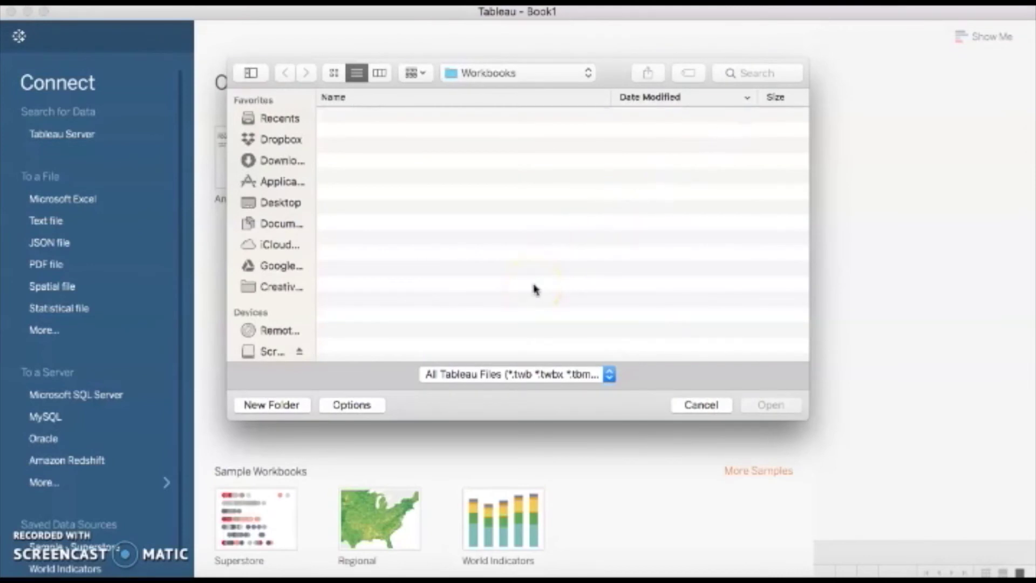
left_click(273, 202)
left_click(326, 116)
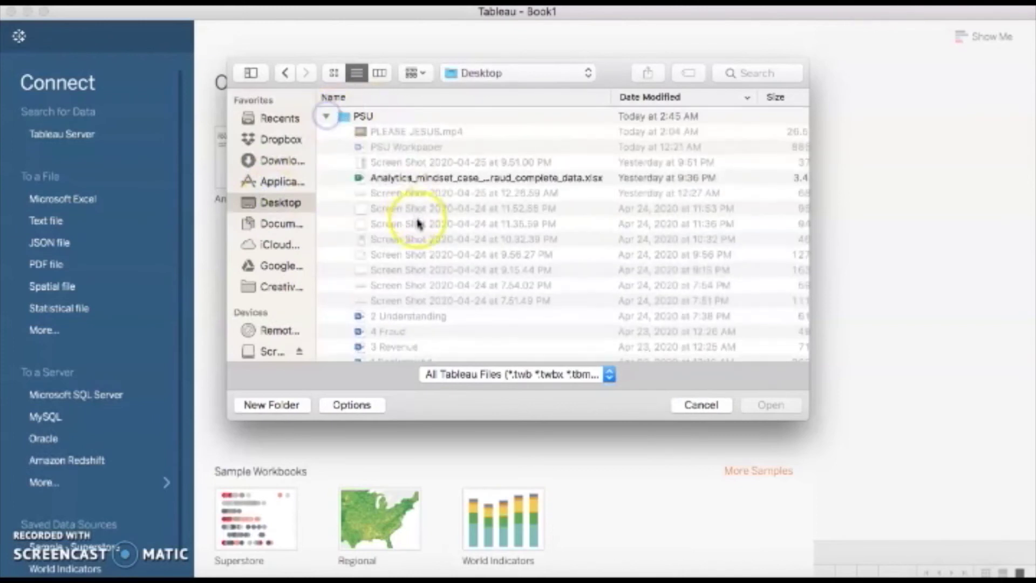
scroll(418, 223, "down", 10)
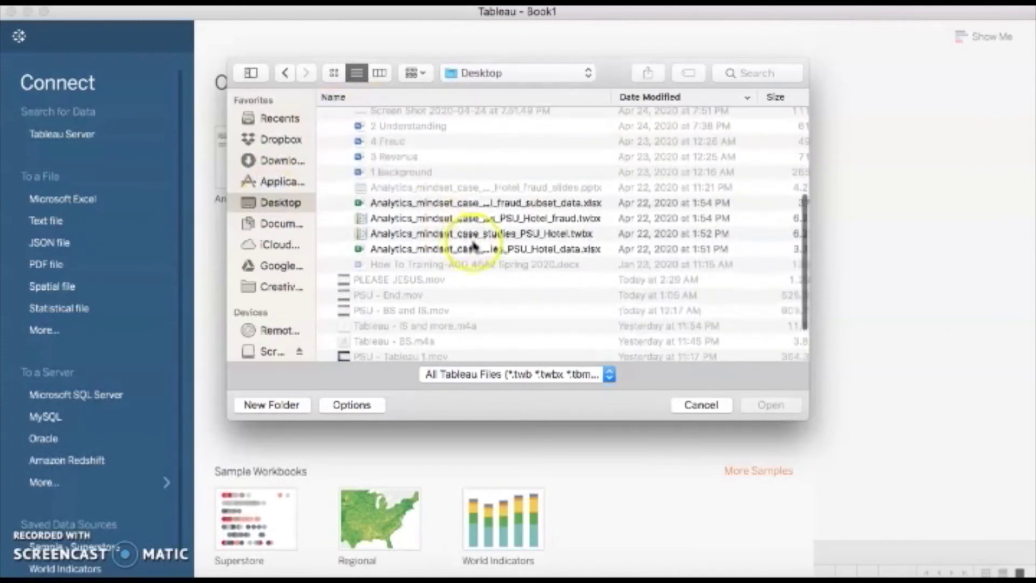
left_click(477, 218)
left_click(770, 405)
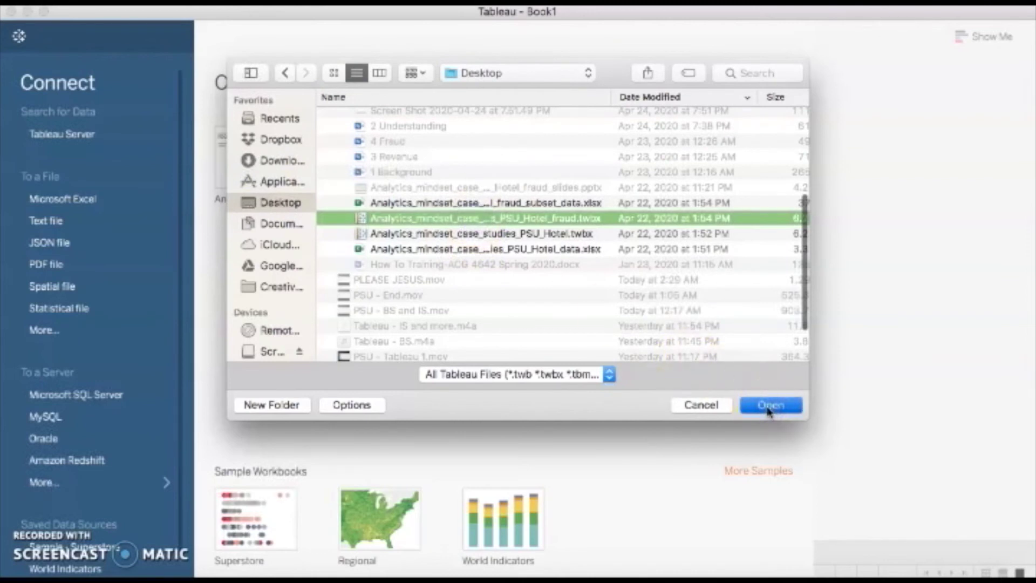
left_click(770, 405)
left_click(517, 321)
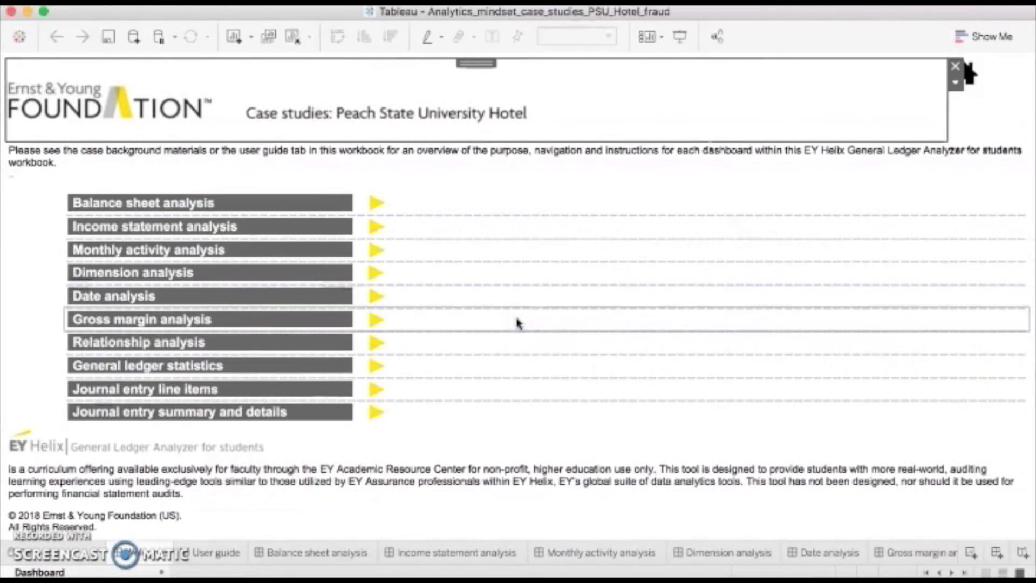
left_click(808, 551)
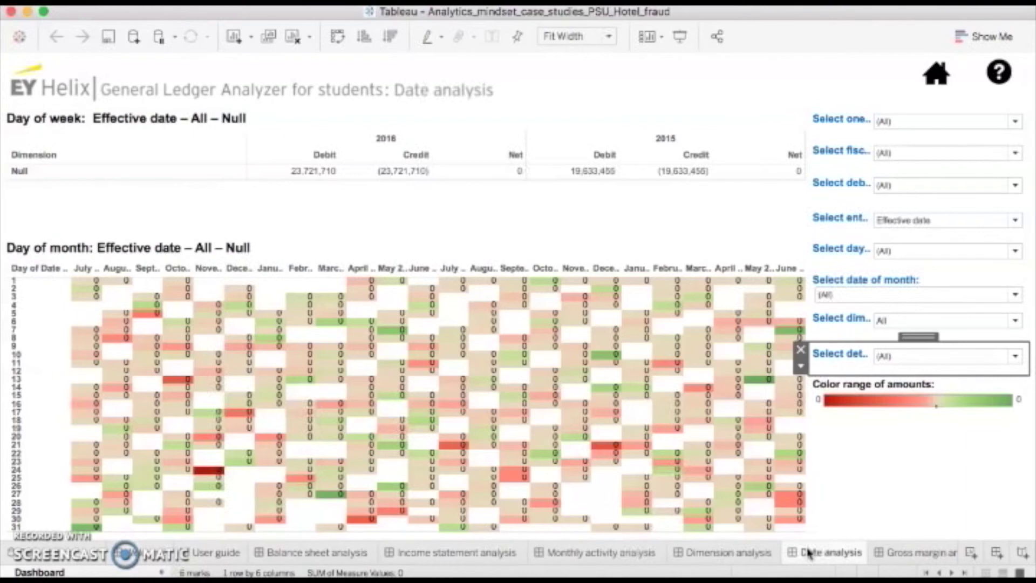
Filter the Date analysis accounts to only Revenue - Sales-Dining and Revenue - Sales-Hotel.
left_click(900, 124)
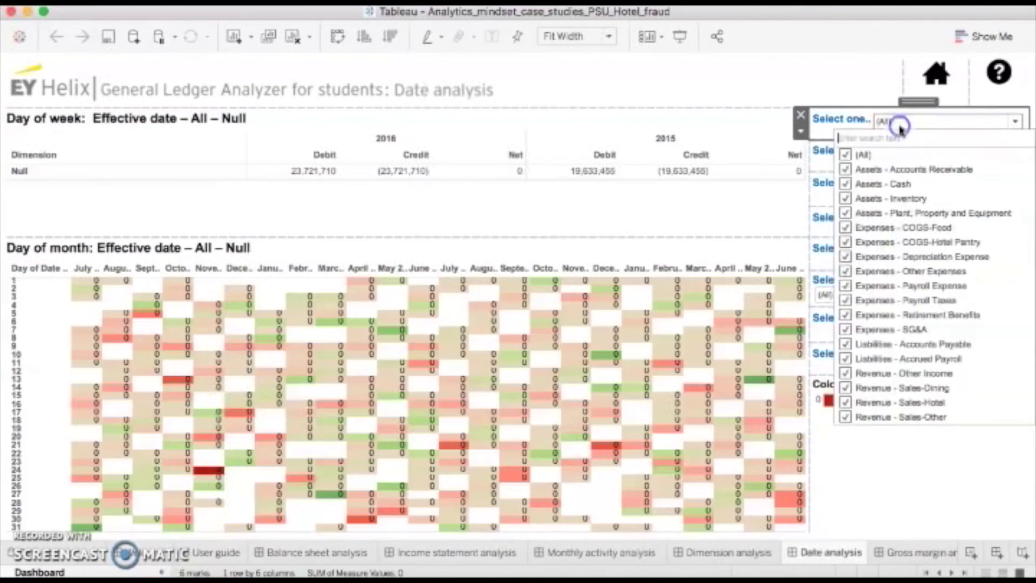
left_click(855, 157)
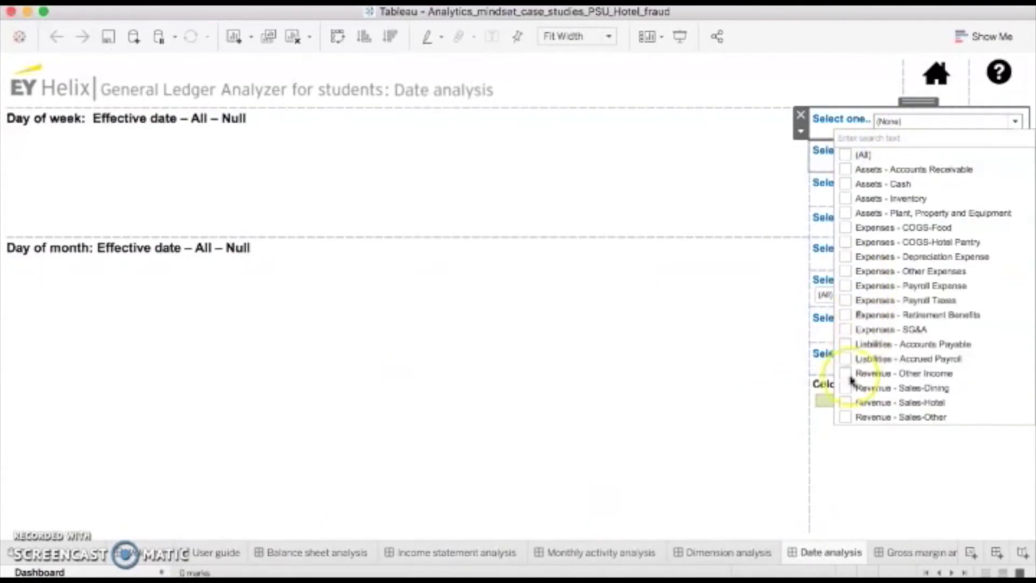
left_click(845, 388)
left_click(845, 402)
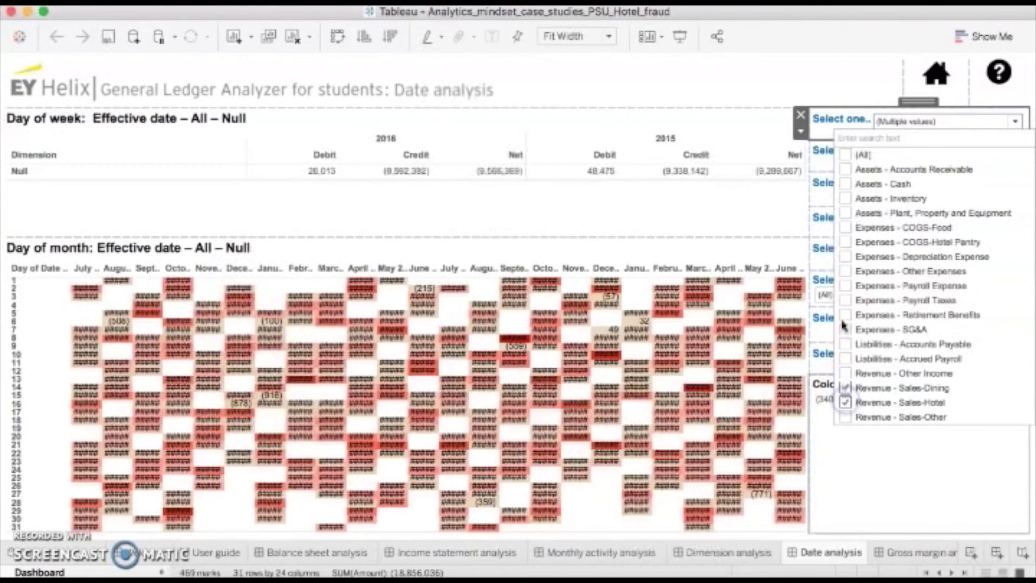
left_click(886, 121)
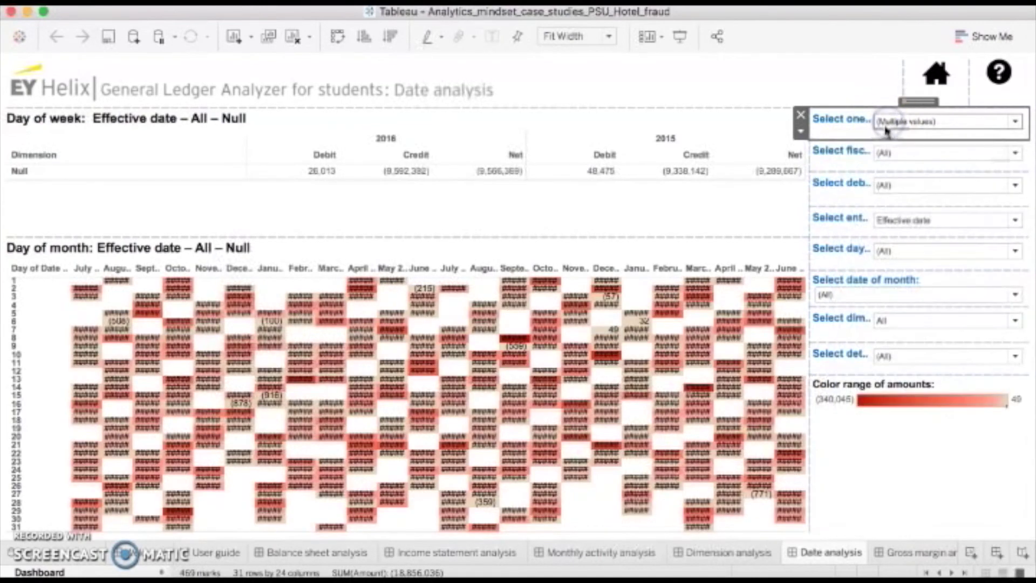
Limit the Date analysis to fiscal year 2016, keeping Effective date as the date basis and all debit/credit and weekday values.
left_click(885, 153)
left_click(883, 183)
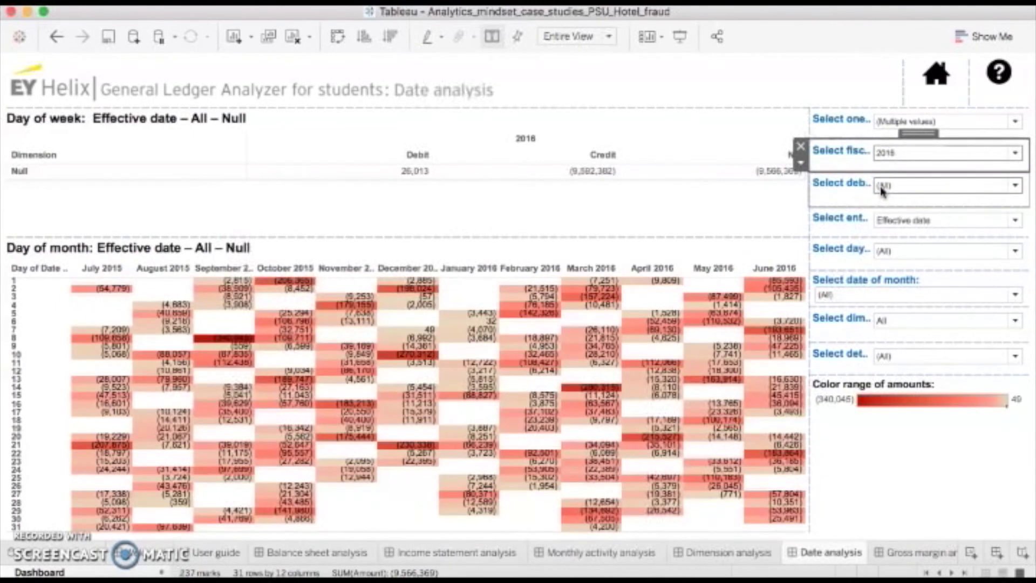
left_click(883, 186)
left_click(884, 195)
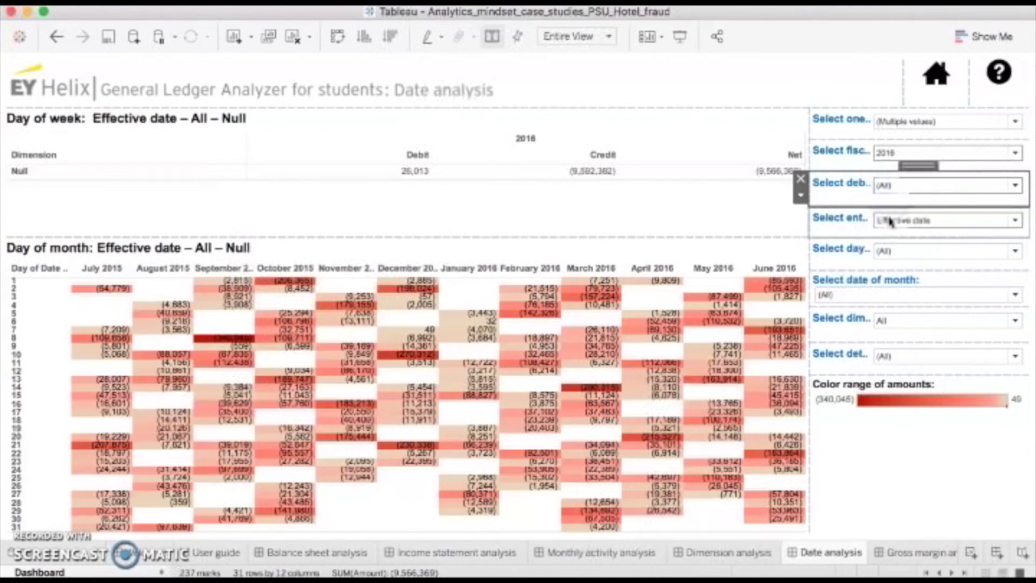
left_click(890, 221)
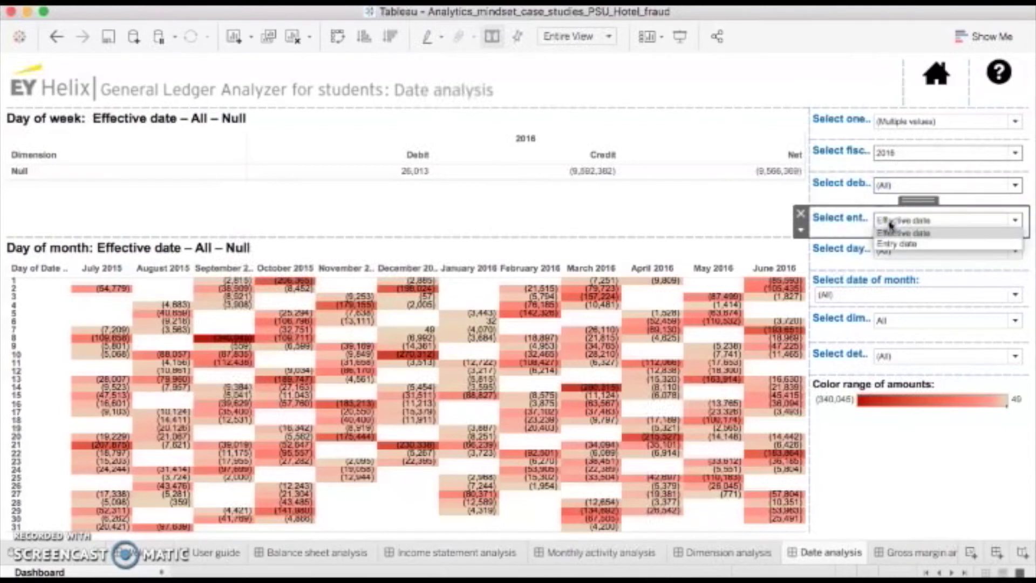
left_click(888, 233)
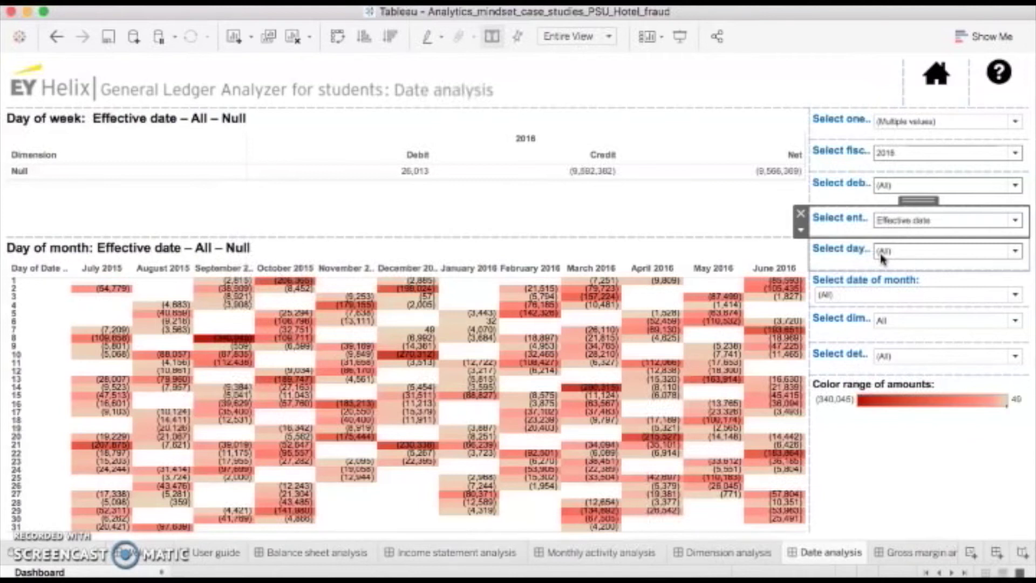
left_click(883, 253)
left_click(882, 250)
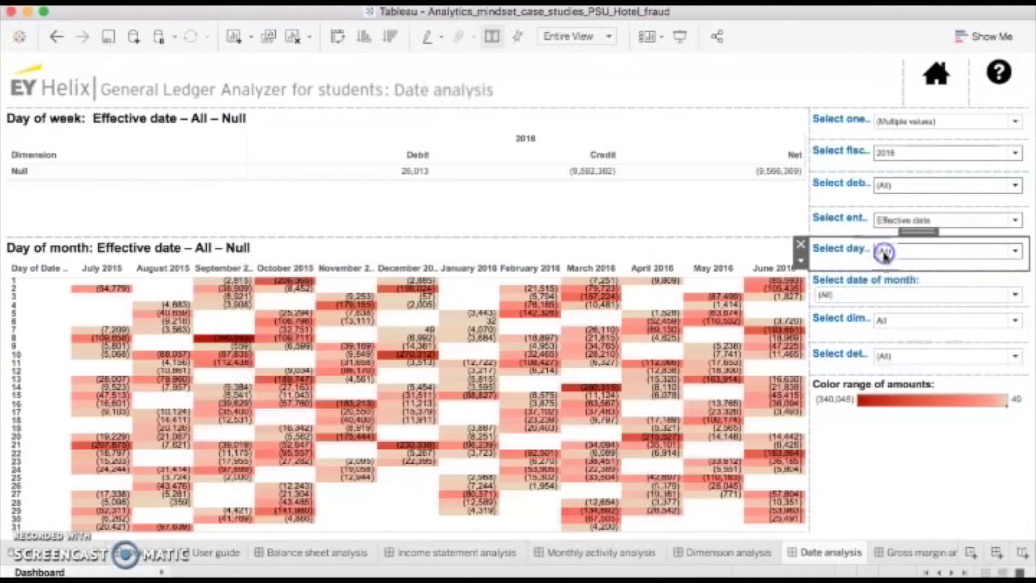
Restrict the Date analysis to days 21 through 30 of the month.
left_click(880, 294)
left_click(826, 29)
scroll(837, 111, "down", 5)
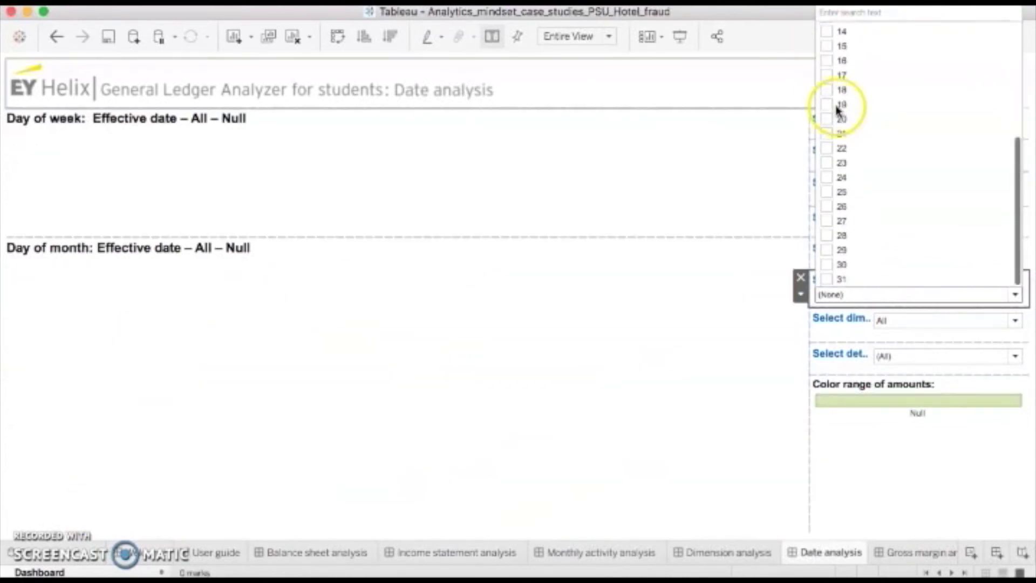
left_click(826, 265)
scroll(828, 267, "down", 5)
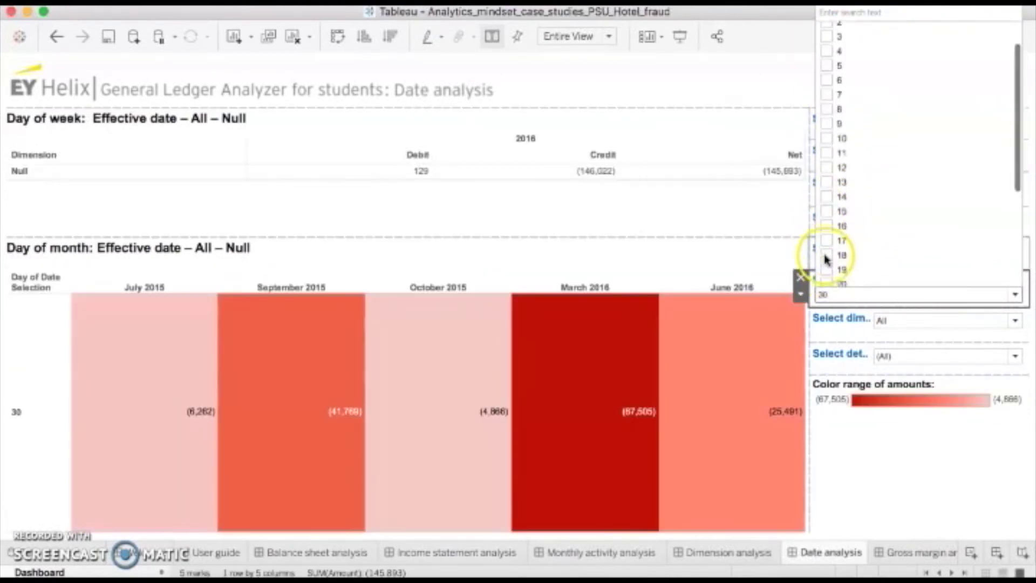
left_click(827, 263)
scroll(828, 248, "down", 5)
left_click(828, 233)
scroll(829, 232, "down", 5)
left_click(828, 222)
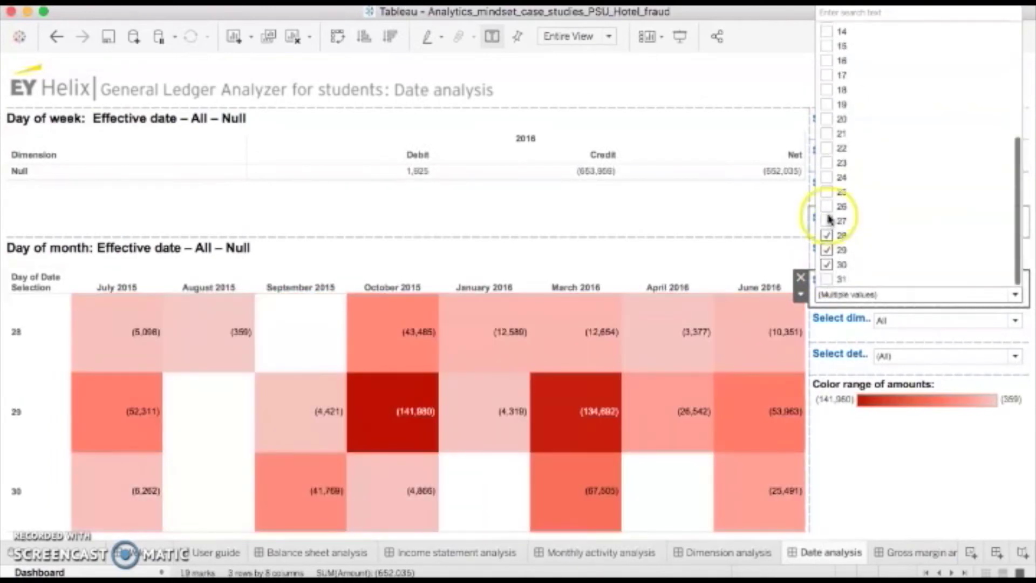
scroll(829, 222, "down", 5)
left_click(828, 207)
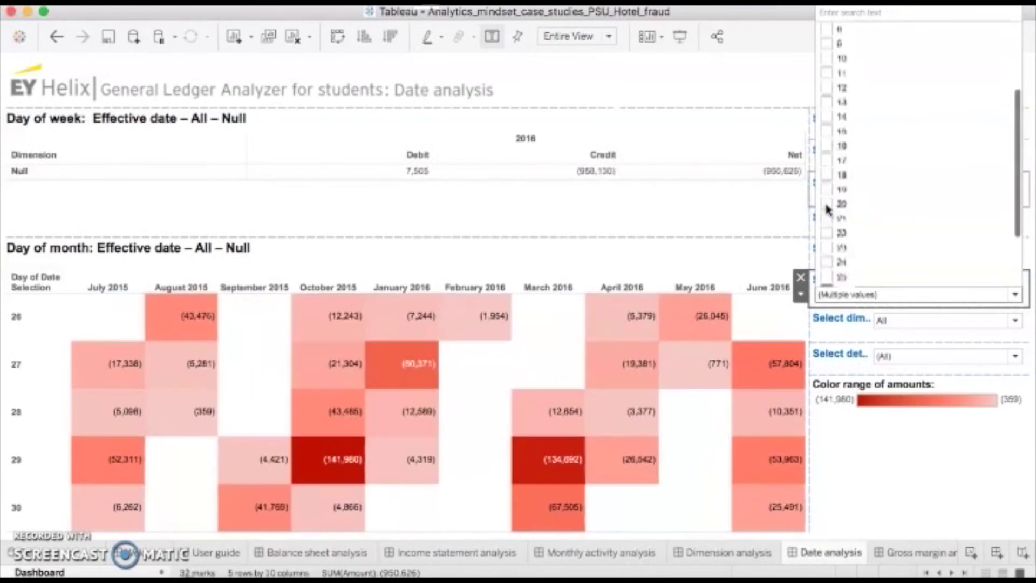
scroll(828, 211, "down", 5)
left_click(828, 198)
scroll(828, 189, "down", 5)
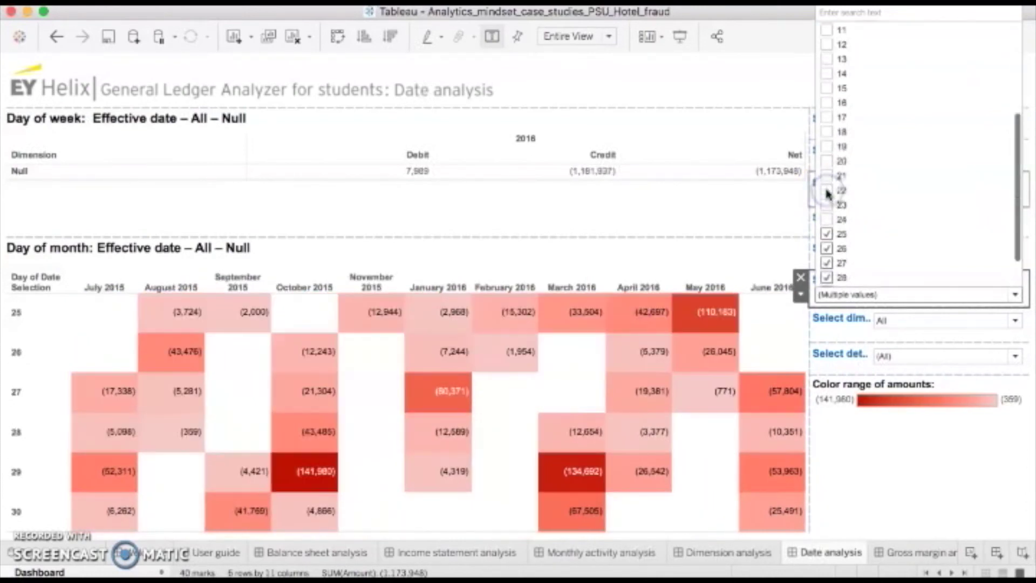
left_click(827, 178)
scroll(828, 172, "down", 5)
left_click(828, 164)
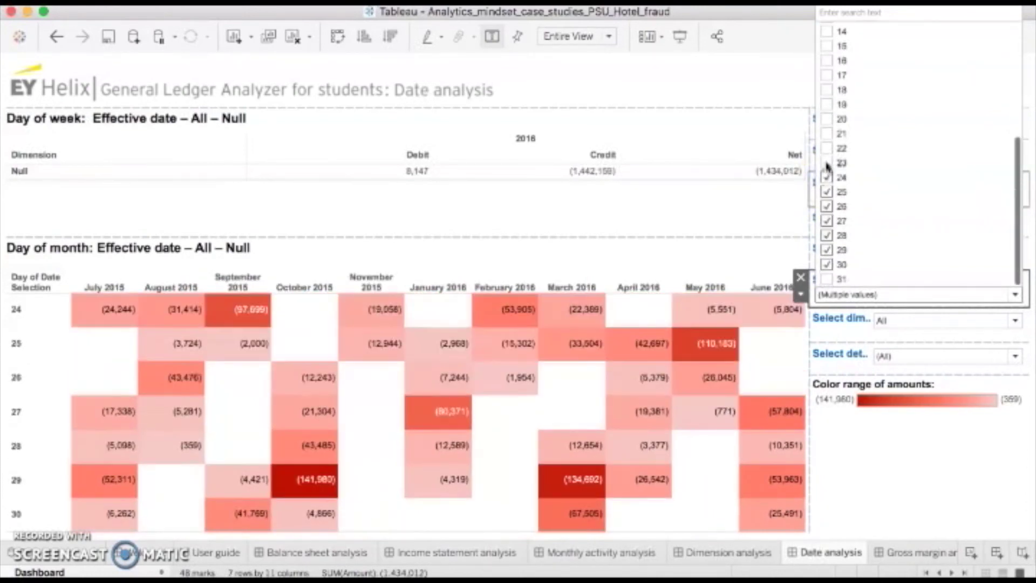
scroll(827, 163, "down", 3)
left_click(827, 148)
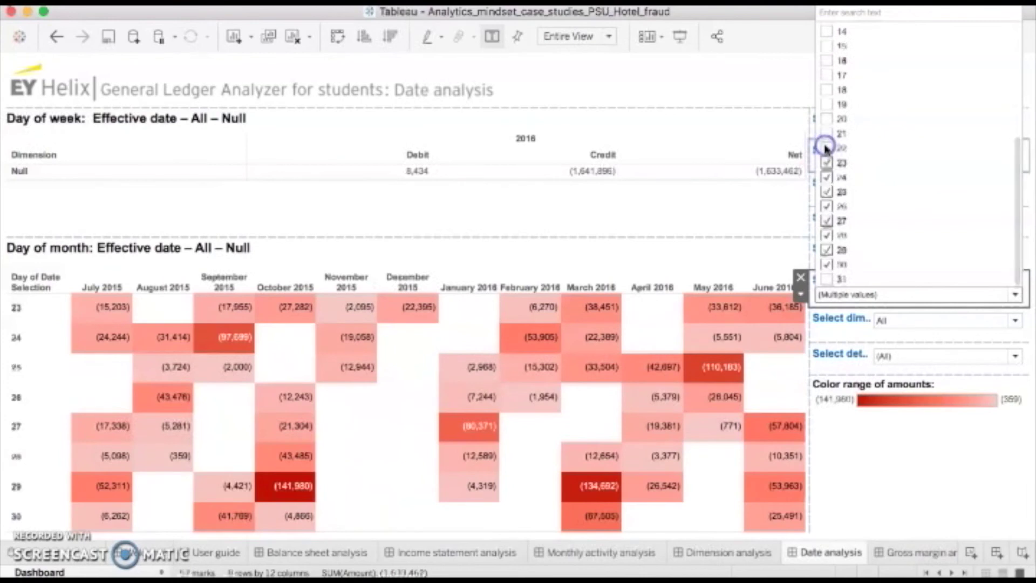
left_click(827, 134)
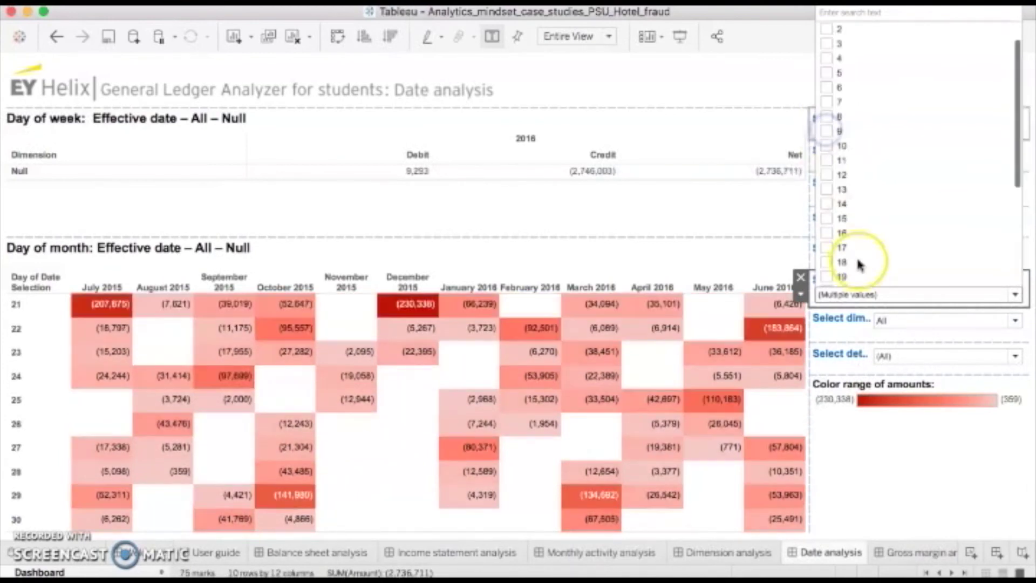
left_click(869, 326)
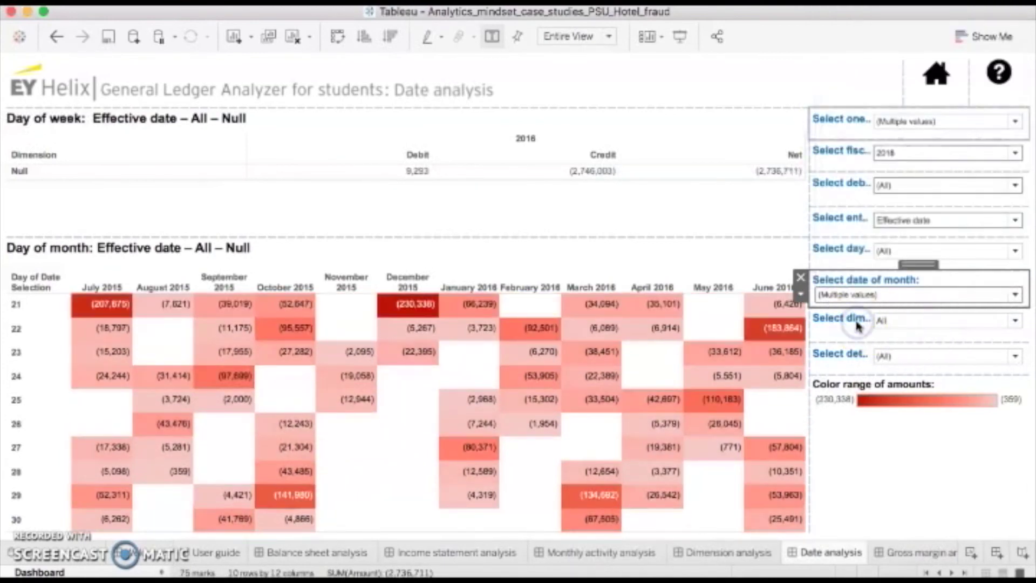
Open the Day of month heat map as its own worksheet and widen its view to show every month through June 2016.
left_click(890, 408)
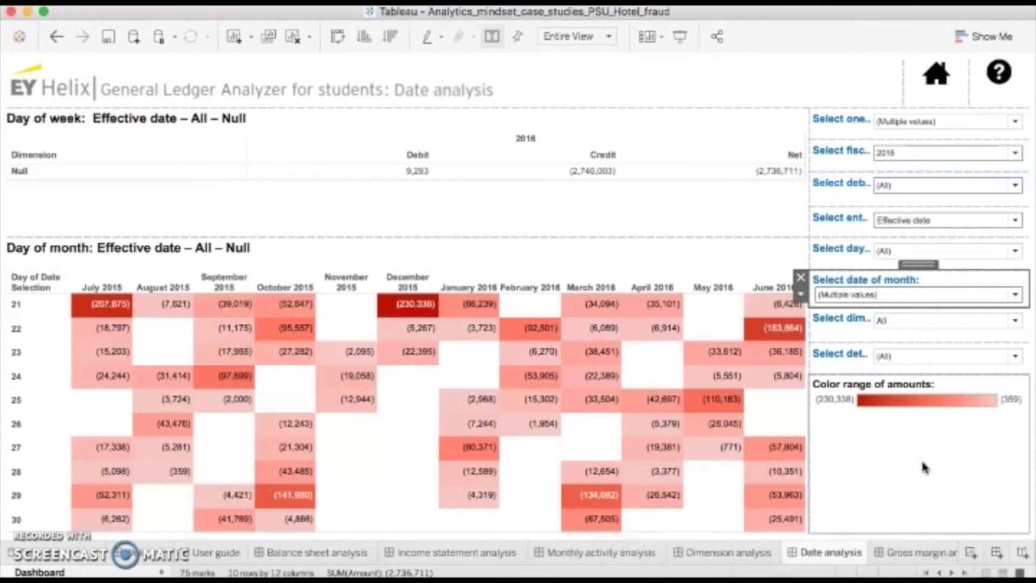
left_click(774, 273)
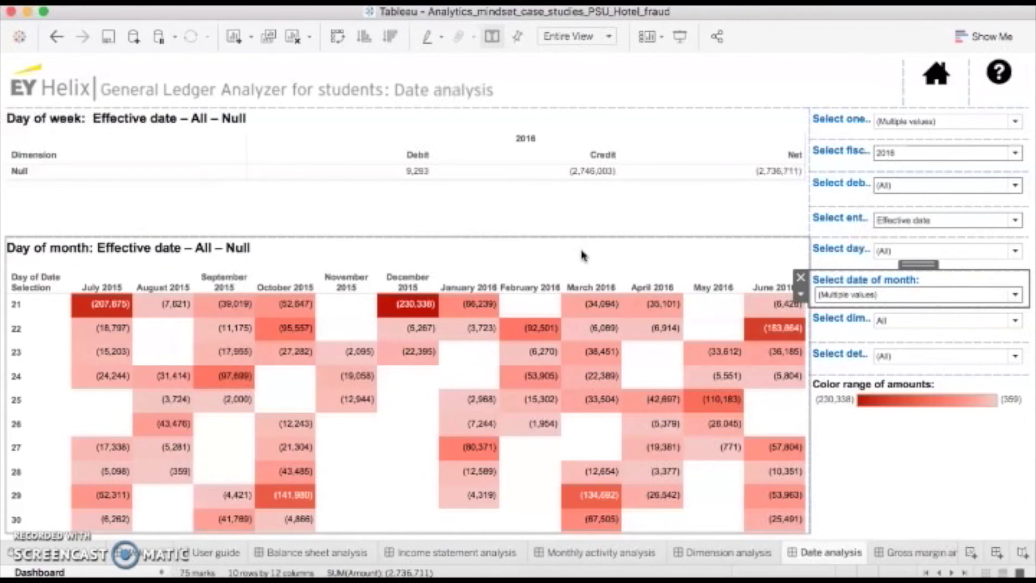
left_click(755, 280)
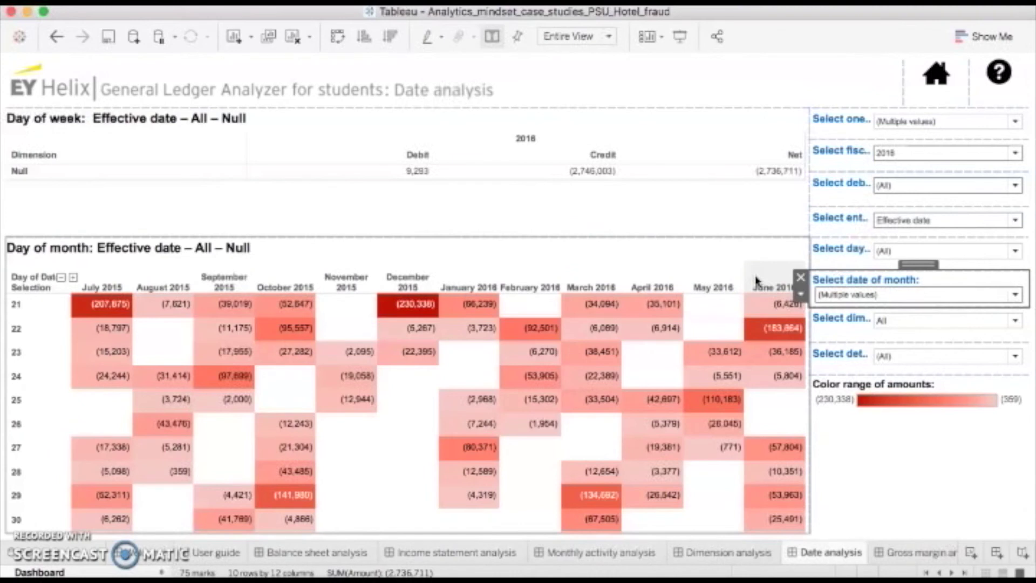
left_click(701, 264)
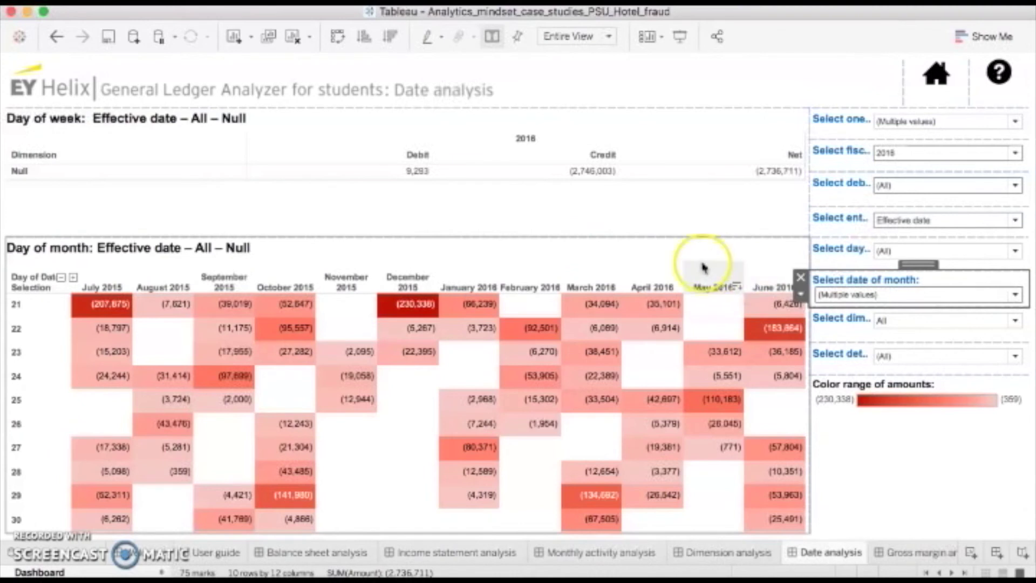
left_click(817, 262)
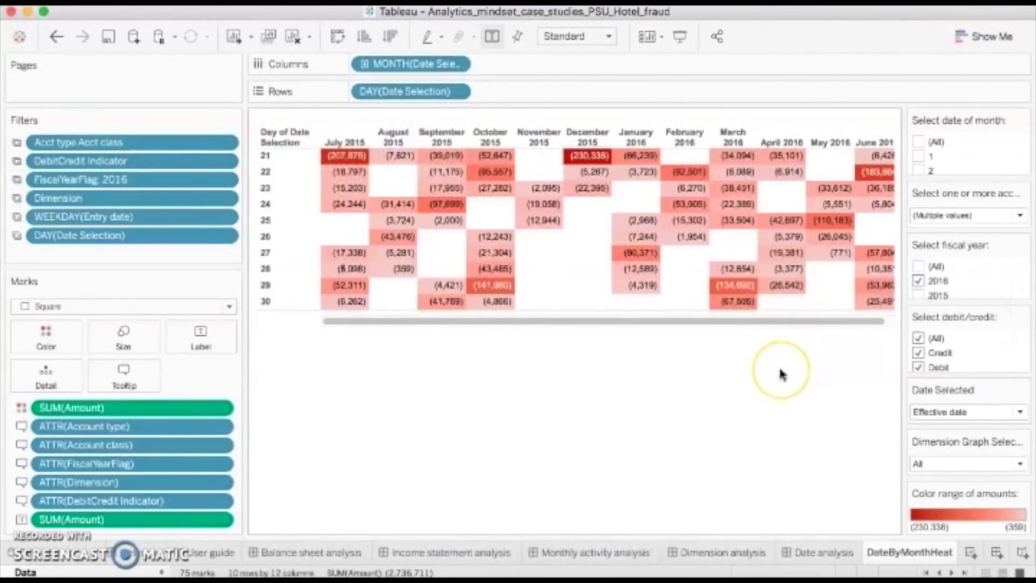
scroll(782, 374, "right", 2)
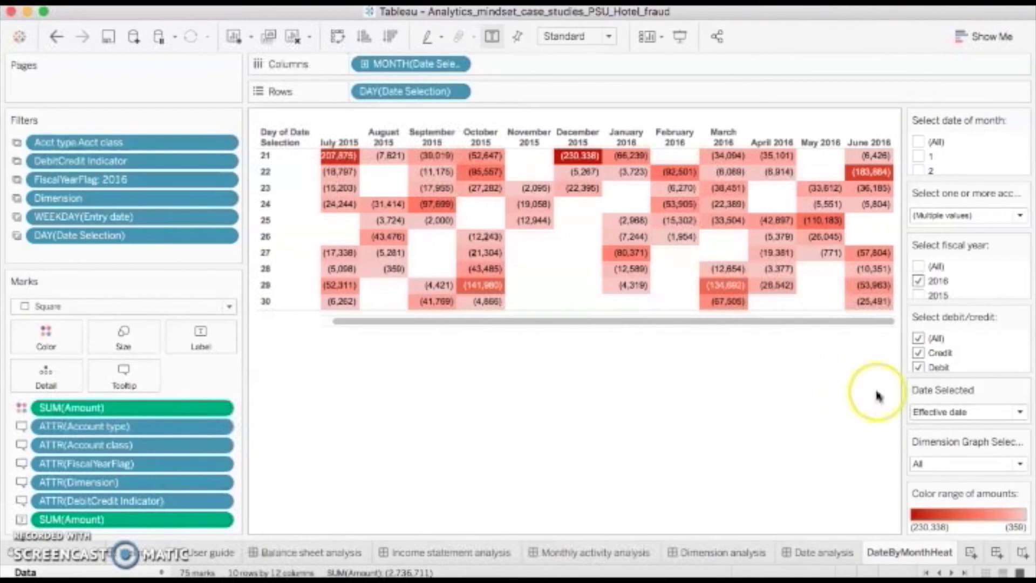
left_click_drag(902, 396, 935, 395)
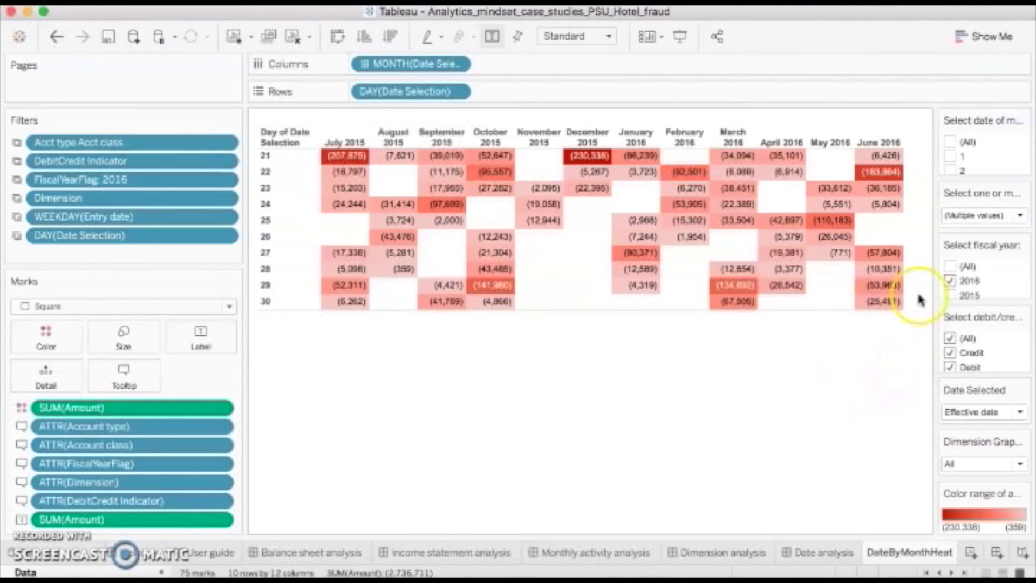
mouse_move(893, 175)
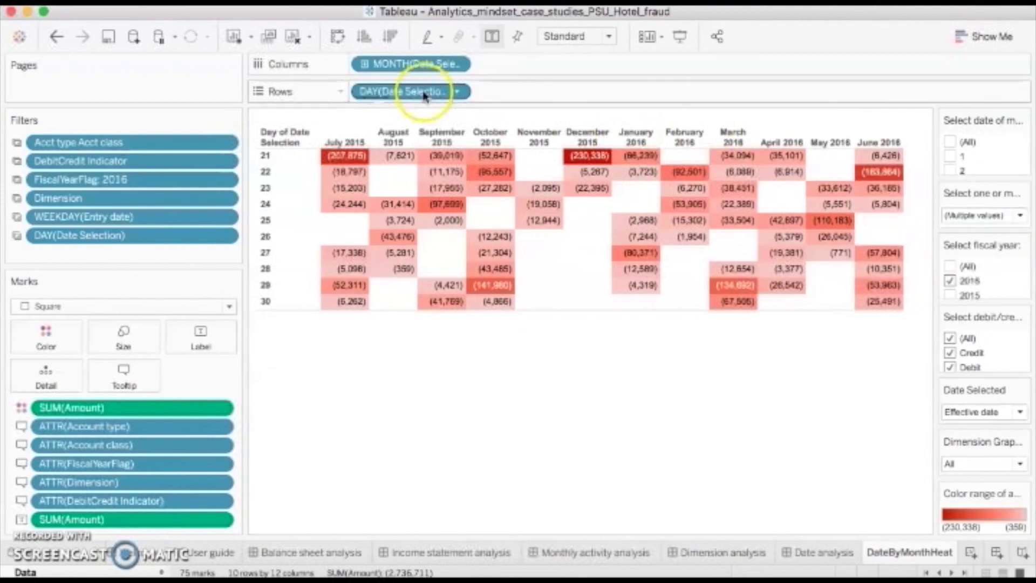
Return to the Date analysis dashboard and open the underlying JE items for June 2016.
left_click(55, 36)
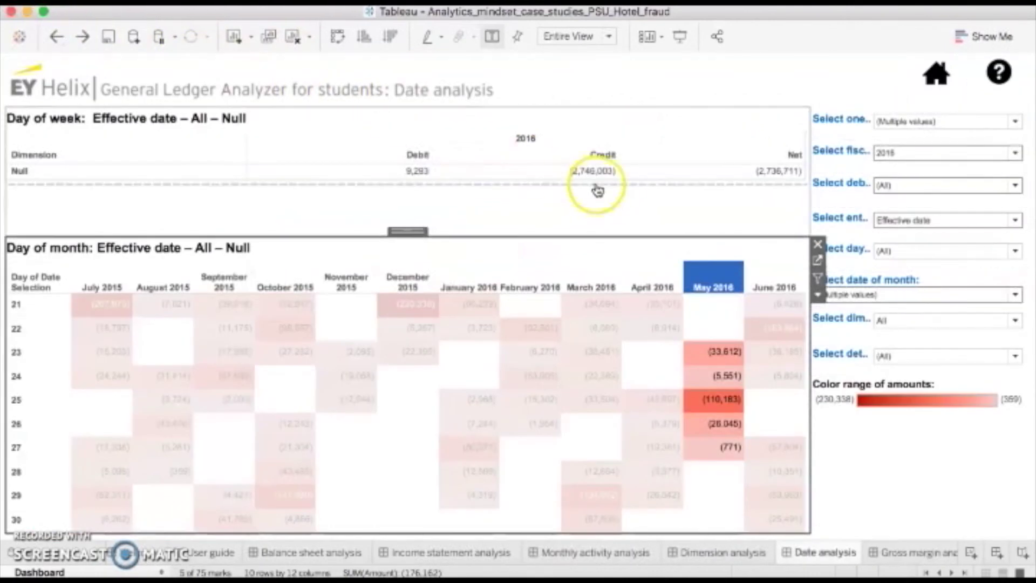
left_click(776, 282)
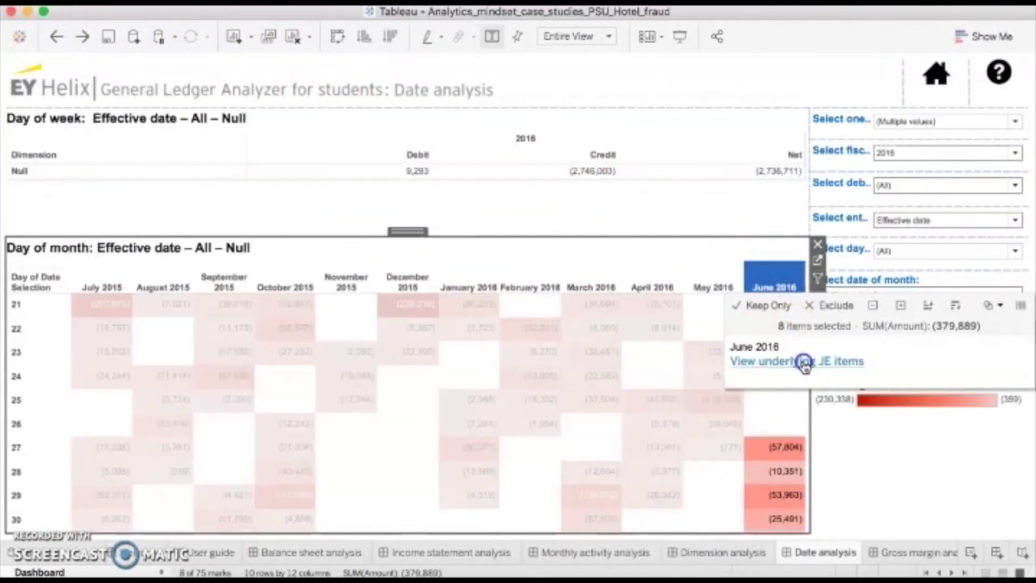
left_click(802, 361)
left_click(833, 399)
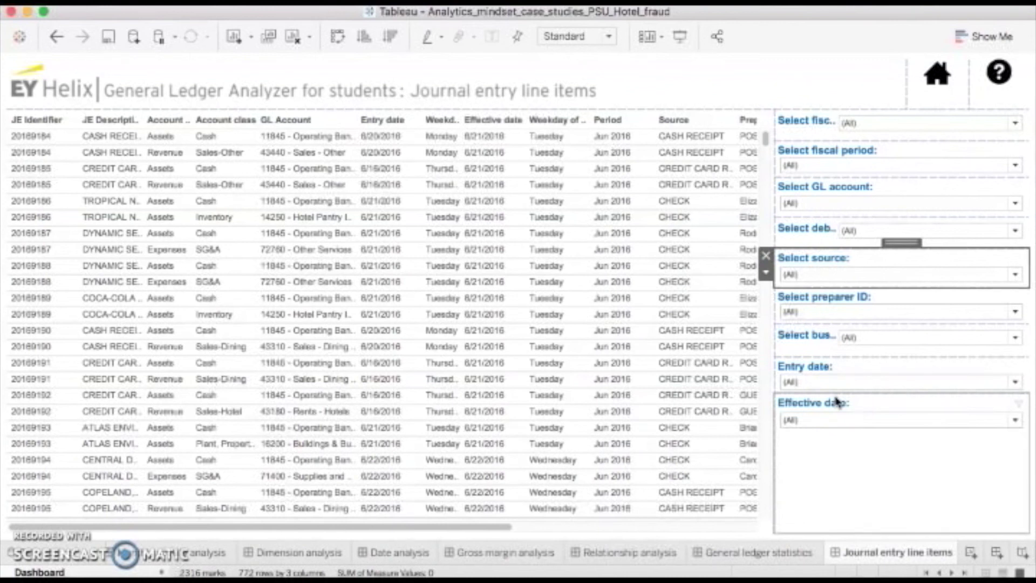
Filter the journal entry line items to fiscal year 2016, keeping all fiscal periods.
left_click(873, 125)
left_click(851, 138)
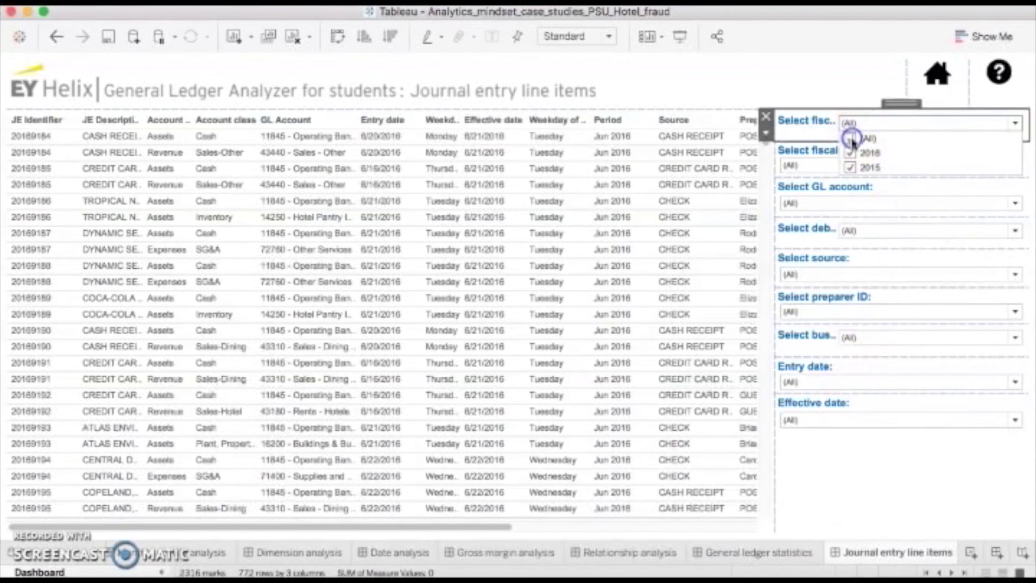
left_click(851, 153)
left_click(860, 119)
left_click(849, 169)
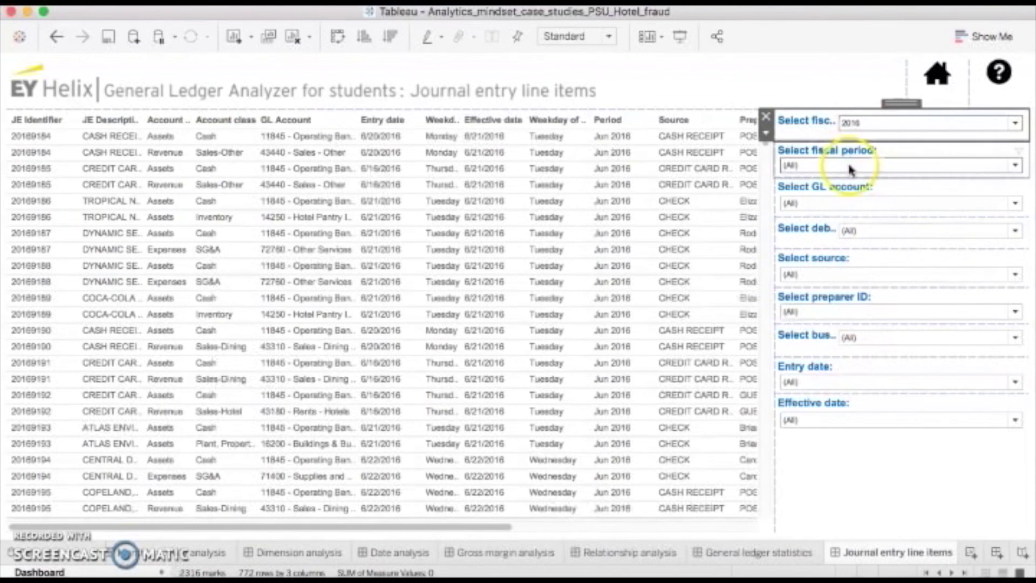
left_click(849, 167)
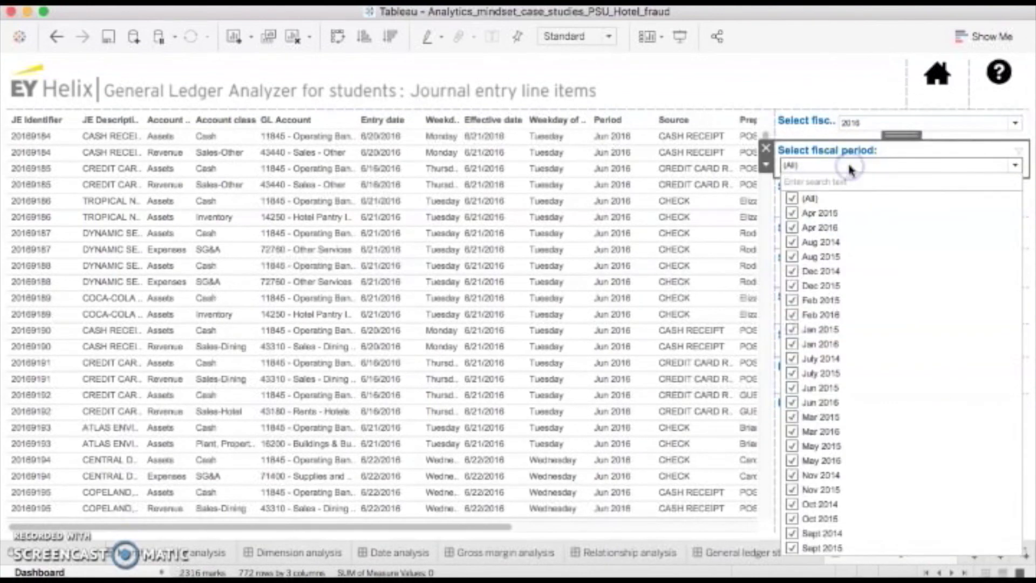
left_click(848, 167)
Filter the journal entry line items to GL accounts 43180 - Rents - Hotels and 43310 - Sales - Dining Halls.
left_click(840, 203)
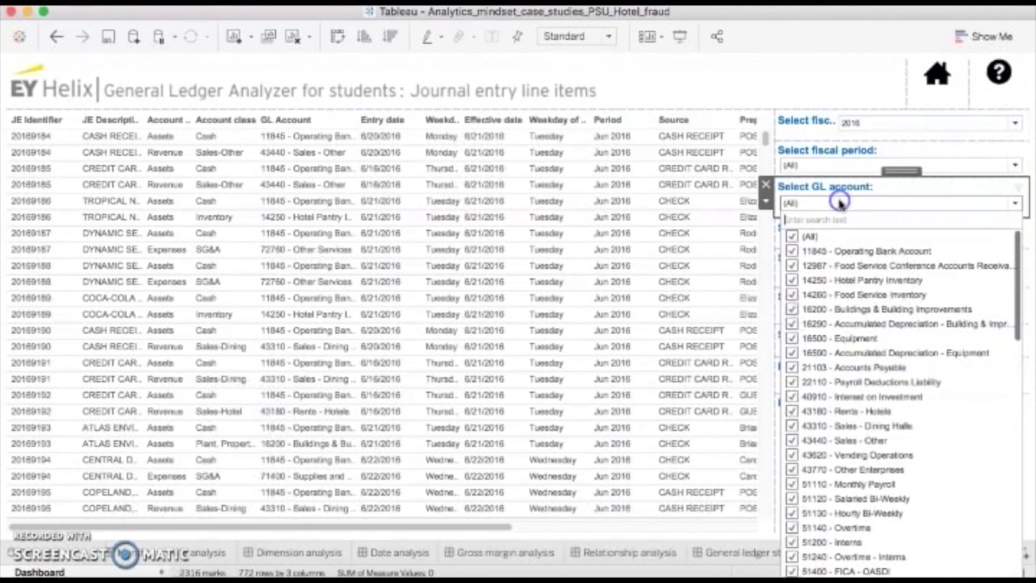
left_click(792, 236)
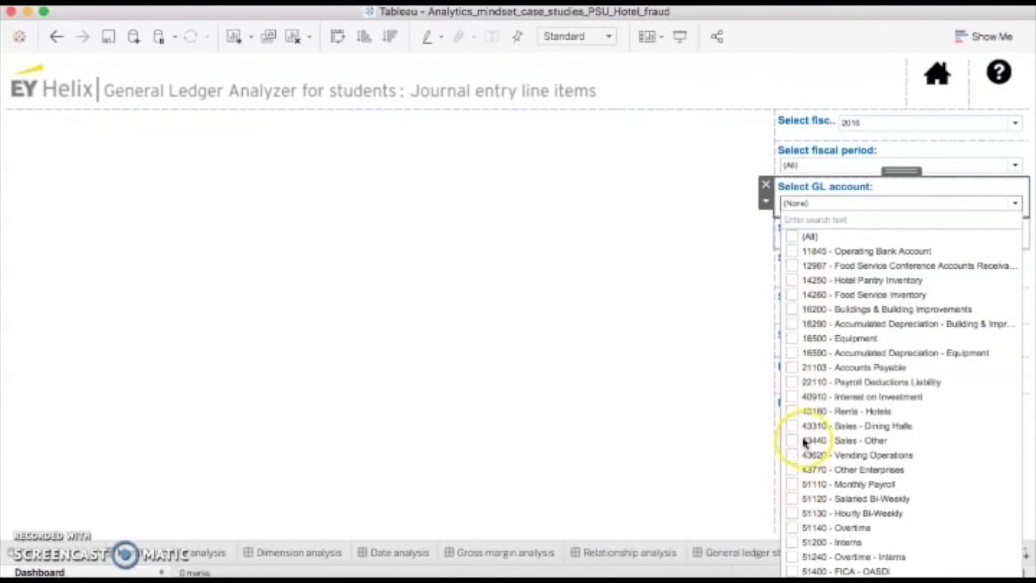
left_click(792, 427)
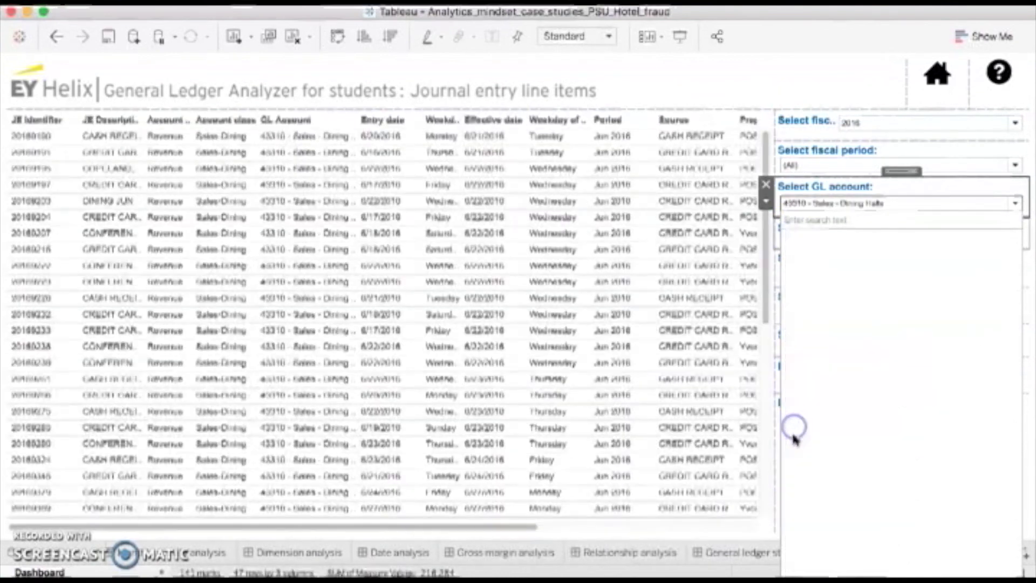
left_click(792, 411)
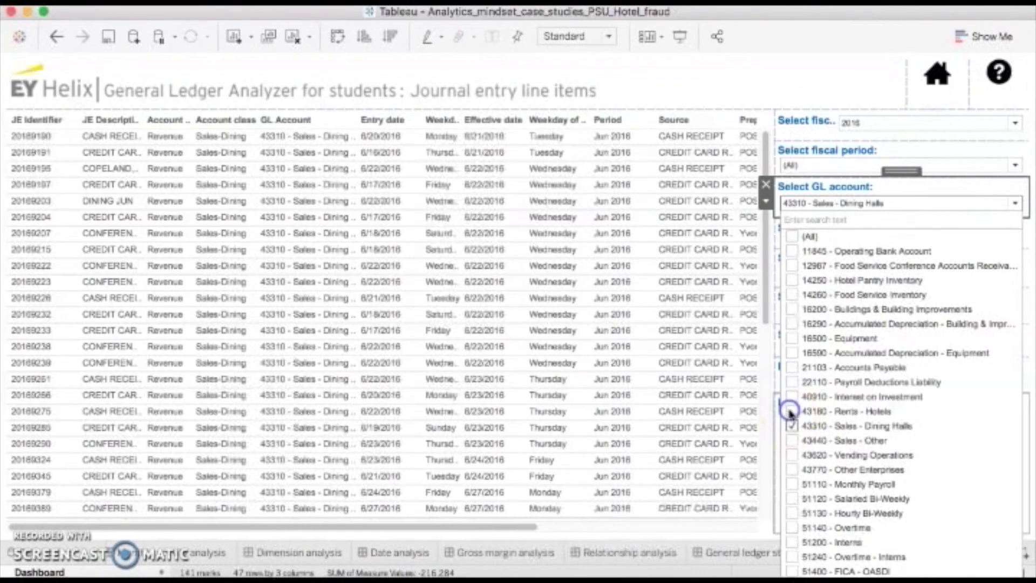
left_click(844, 209)
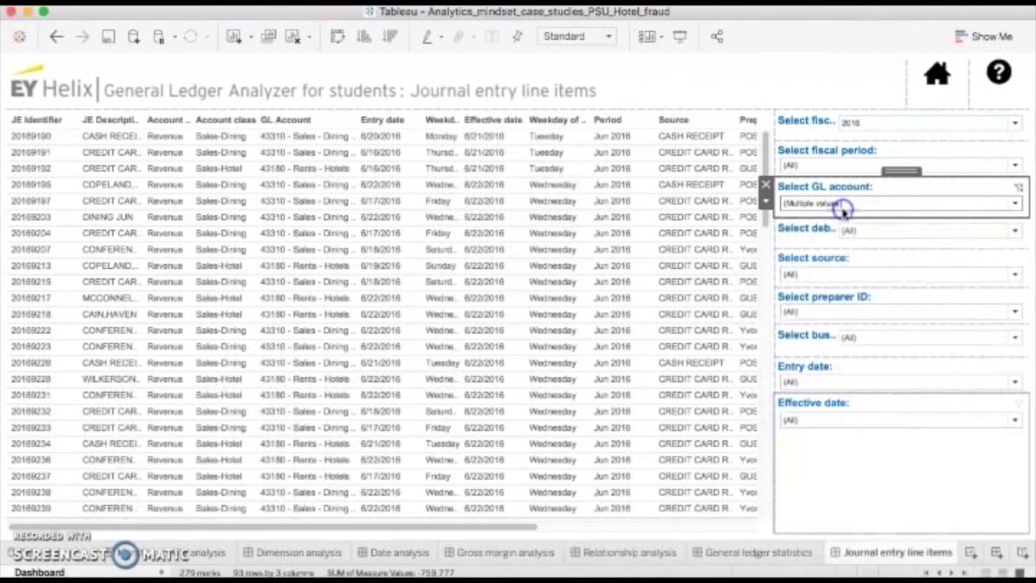
Restrict the journal entry line items to the CREDIT CARD RECEIPT source.
left_click(853, 271)
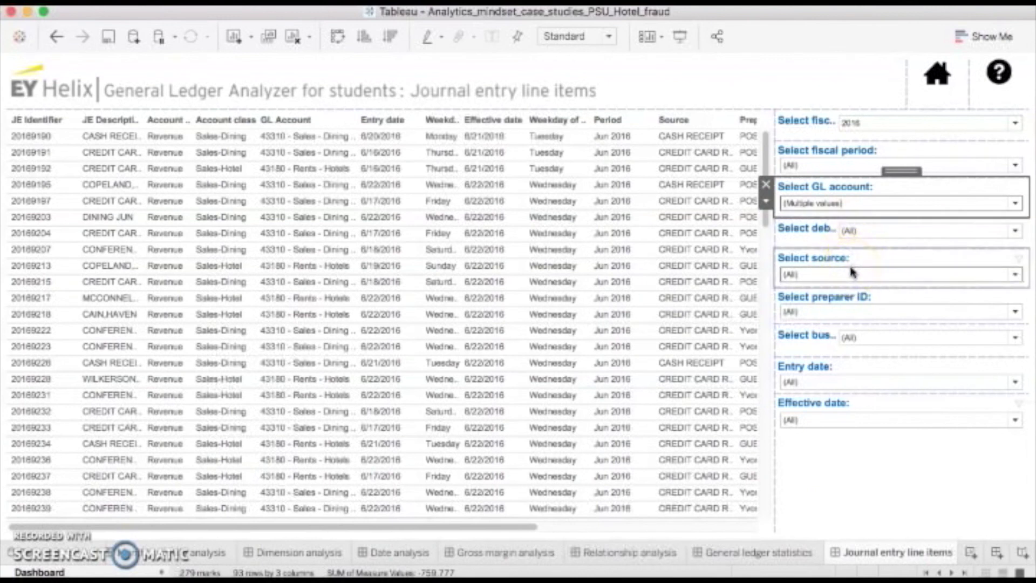
left_click(851, 271)
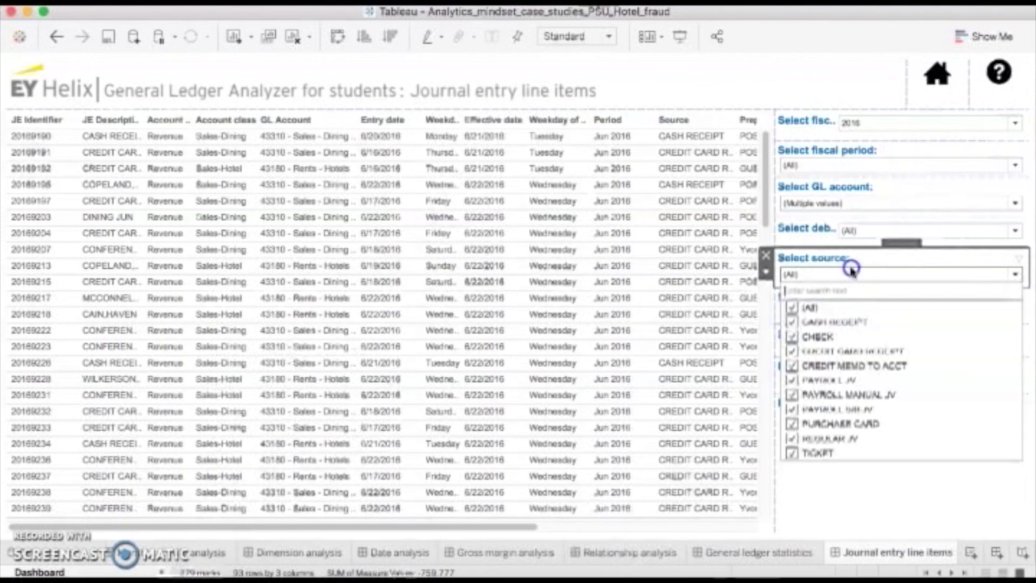
left_click(794, 307)
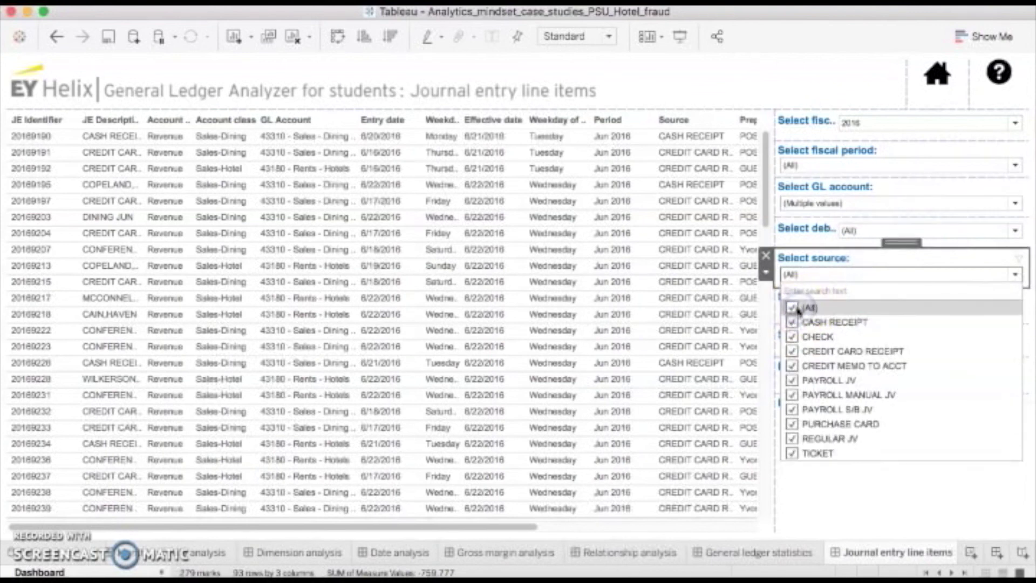
left_click(791, 351)
left_click(802, 274)
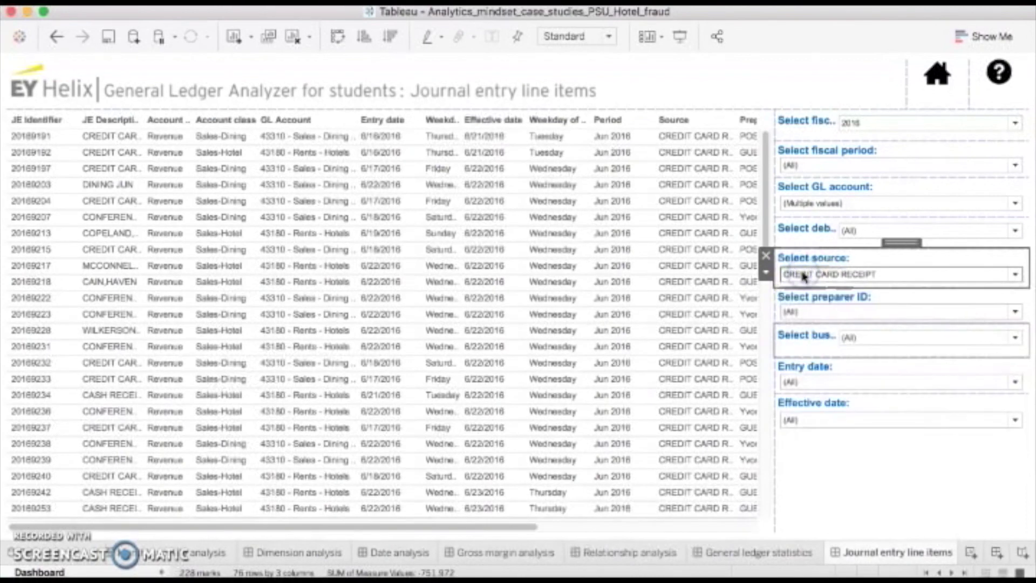
Widen the line item table to fit the Preparer ID column, and check the business unit, entry date and effective date filters.
left_click_drag(772, 311, 813, 304)
left_click(843, 338)
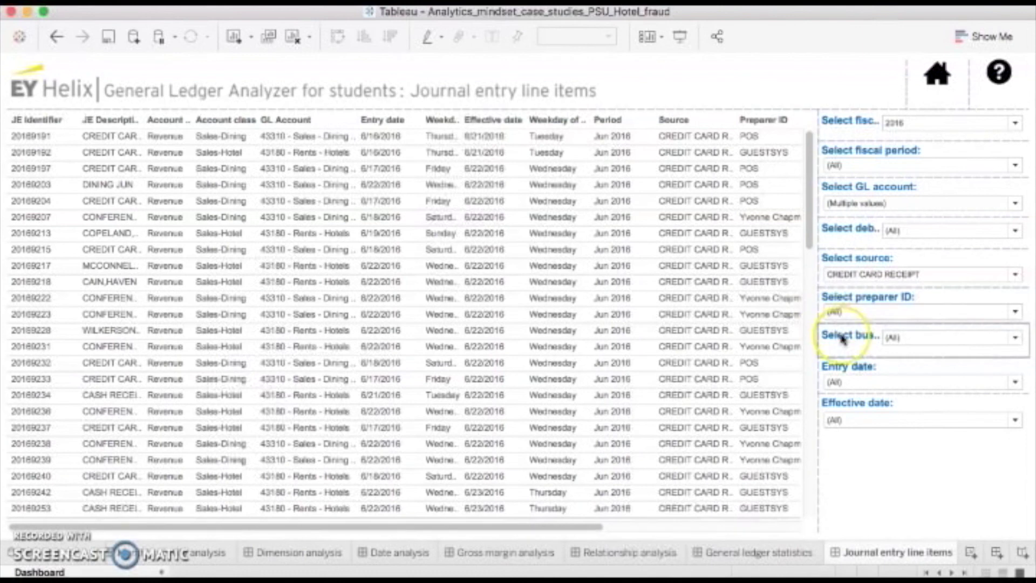
left_click_drag(843, 338, 885, 342)
left_click(888, 339)
left_click(890, 363)
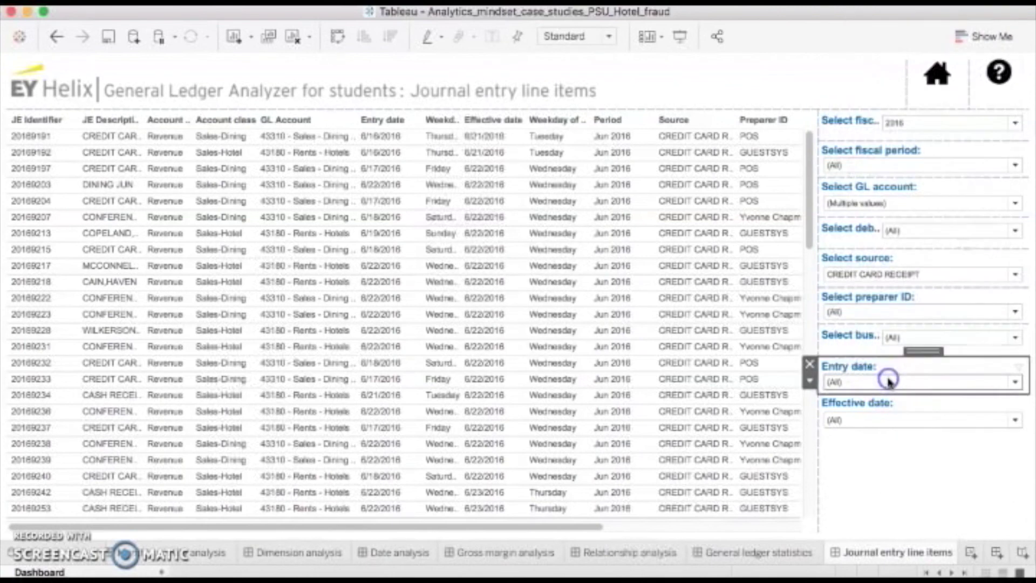
left_click(875, 423)
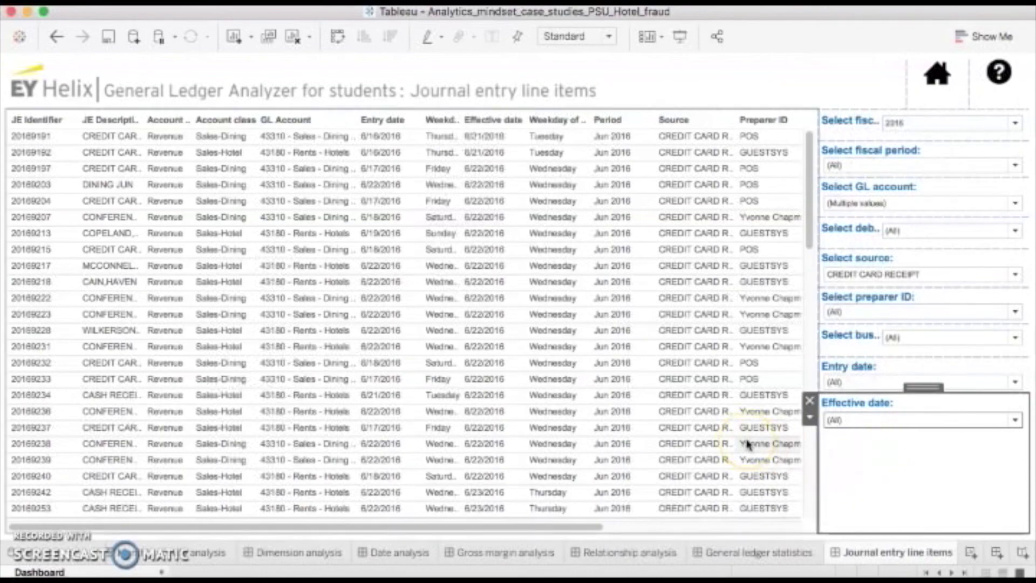
Examine the preparers, business units, dates and credit amounts of the filtered line items, then return to the first entry.
scroll(747, 443, "right", 10)
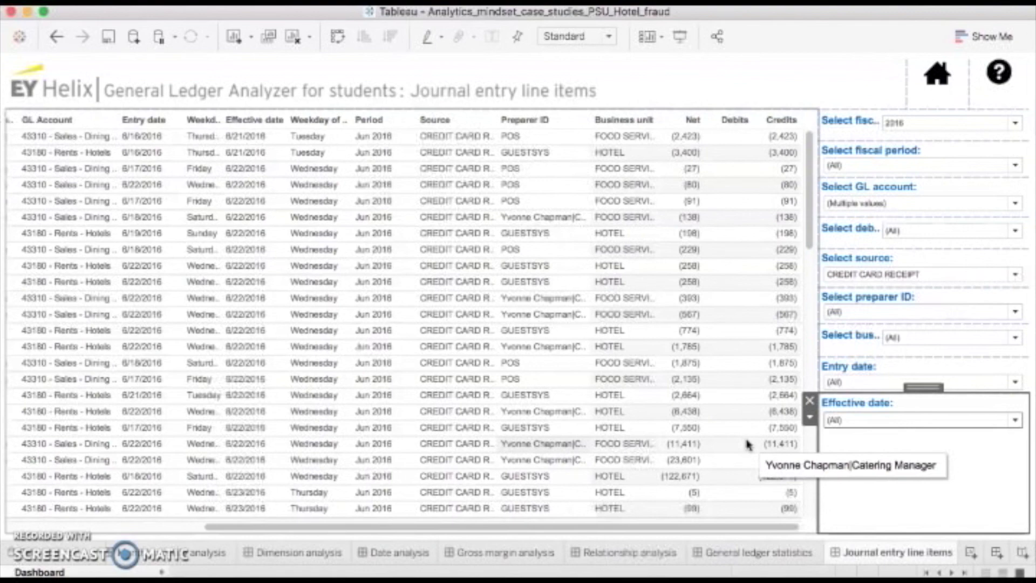
scroll(747, 443, "down", 5)
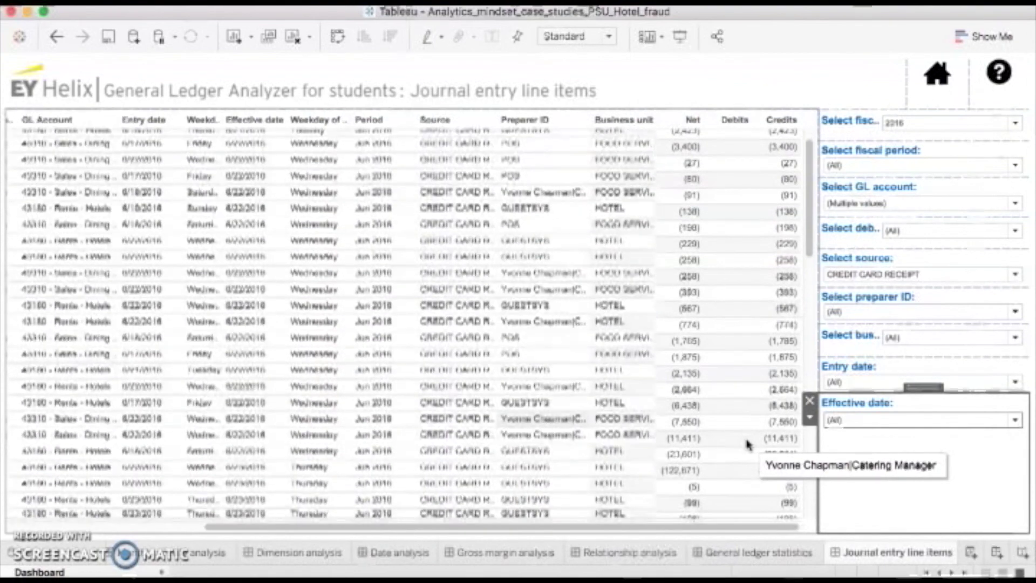
scroll(747, 443, "down", 5)
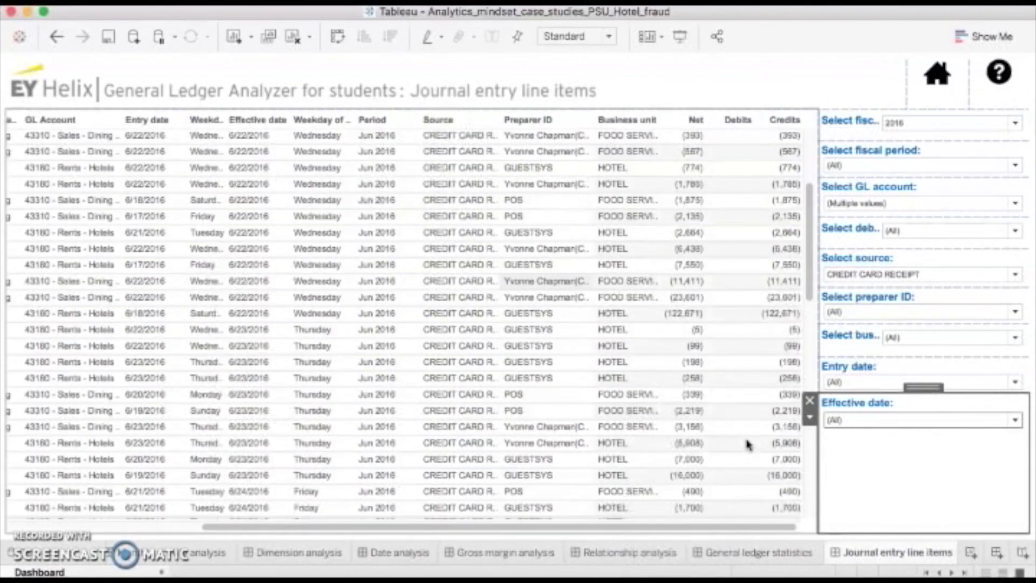
scroll(747, 443, "down", 2)
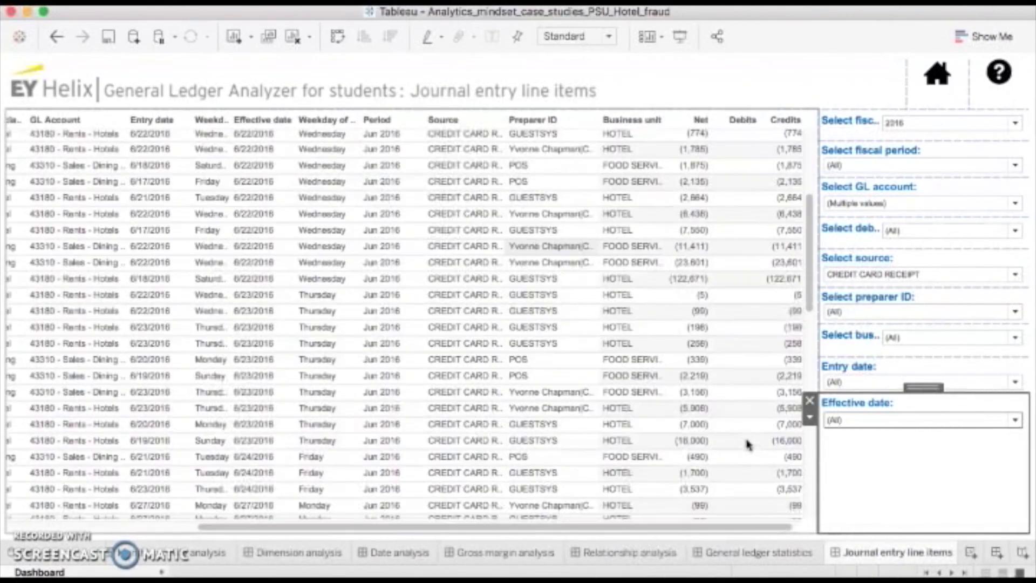
scroll(747, 444, "left", 3)
scroll(747, 443, "left", 4)
scroll(747, 443, "left", 4)
scroll(747, 444, "up", 5)
scroll(747, 443, "up", 3)
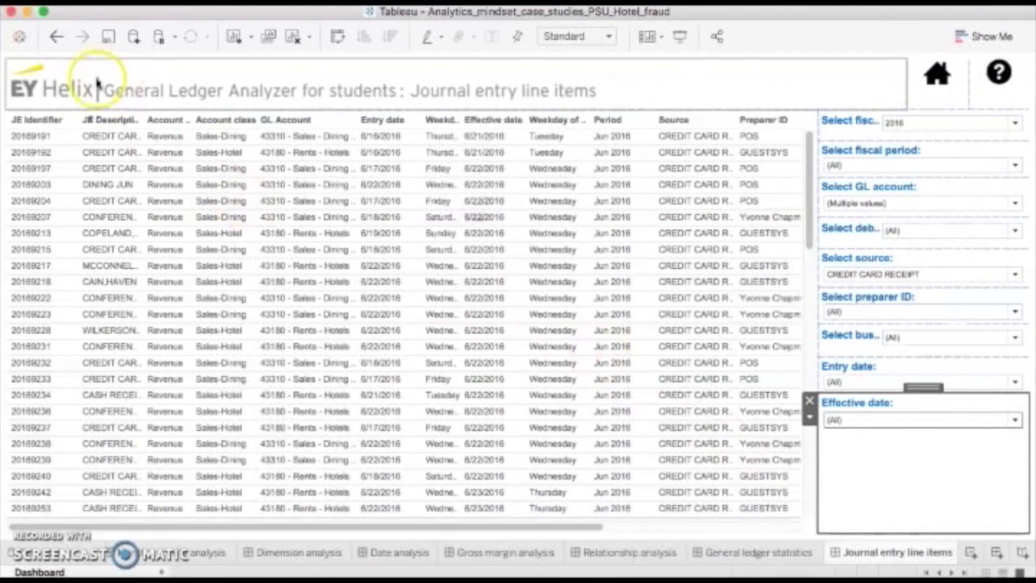
Open the start page that lists recent workbooks and data connections.
left_click(20, 36)
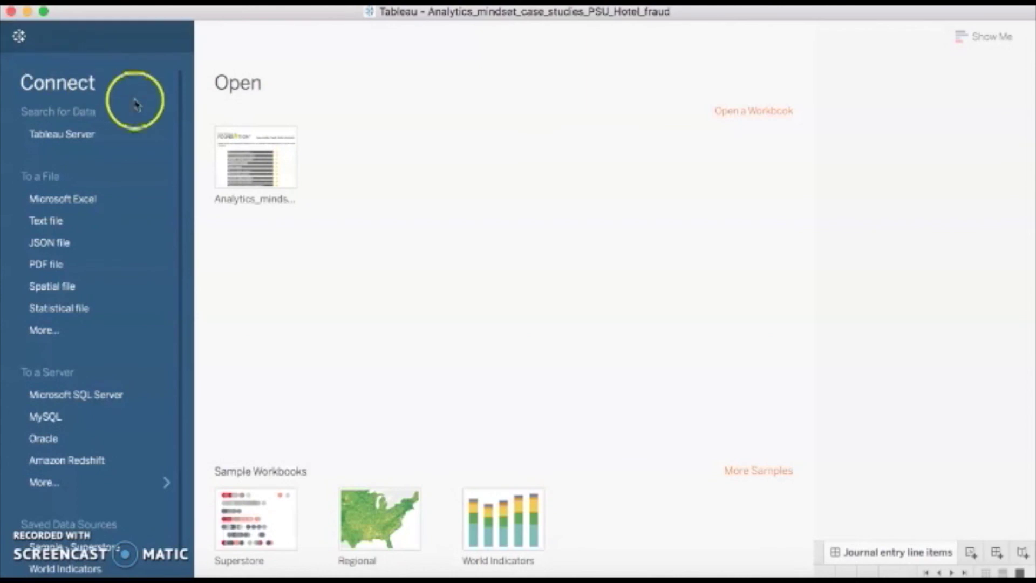